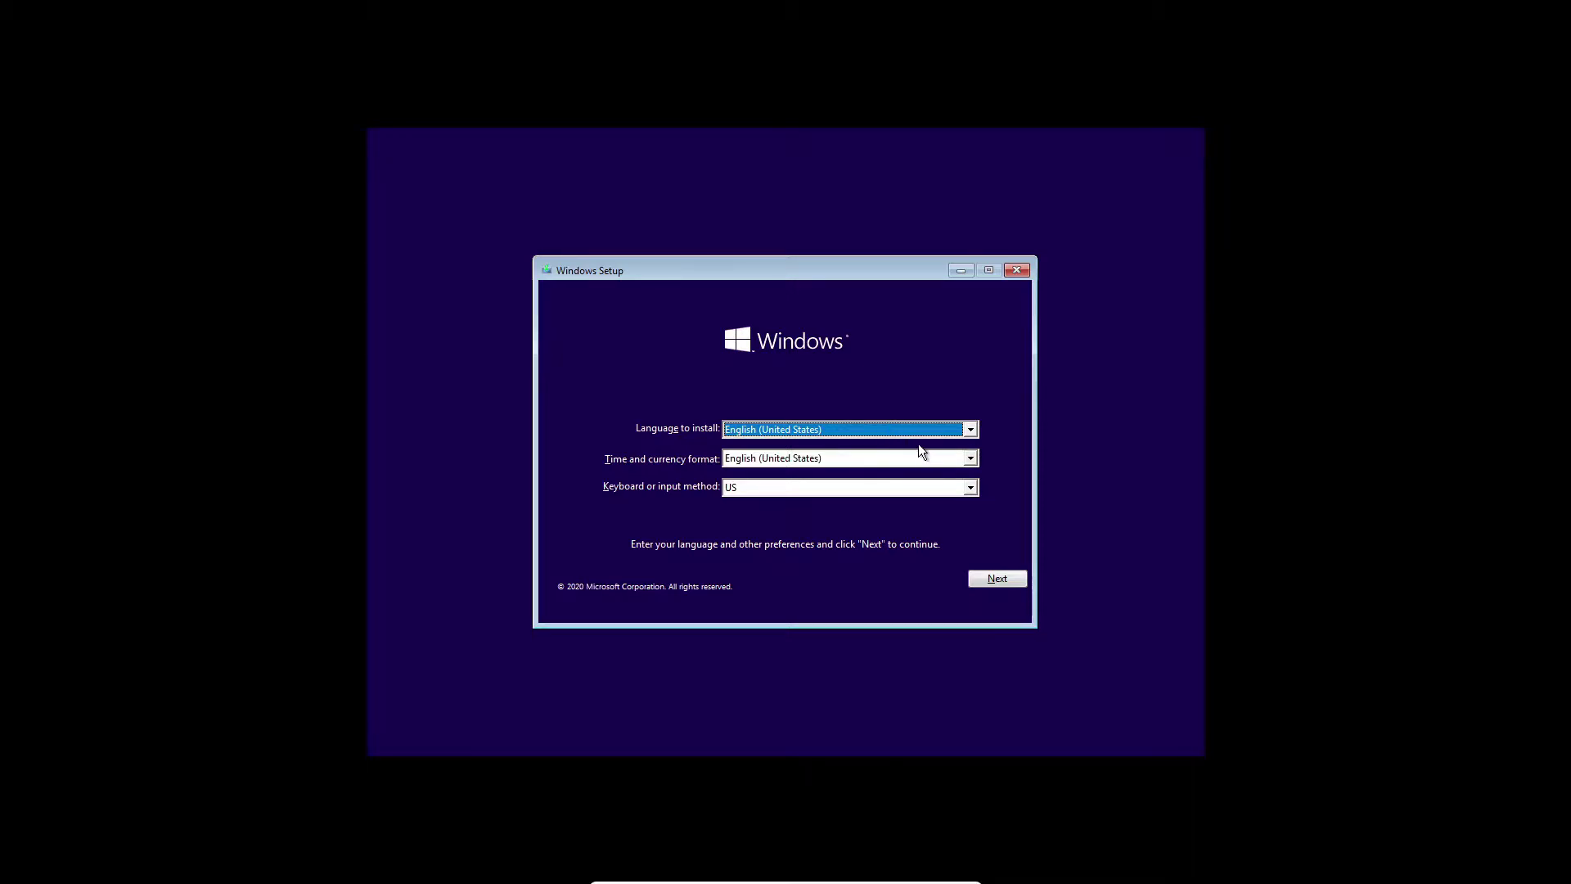
Keep English (United States) for language and format, the US keyboard layout, and continue.
{"action": "left_click", "coordinate": [938, 429]}
{"action": "left_click", "coordinate": [938, 429]}
{"action": "left_click", "coordinate": [940, 460]}
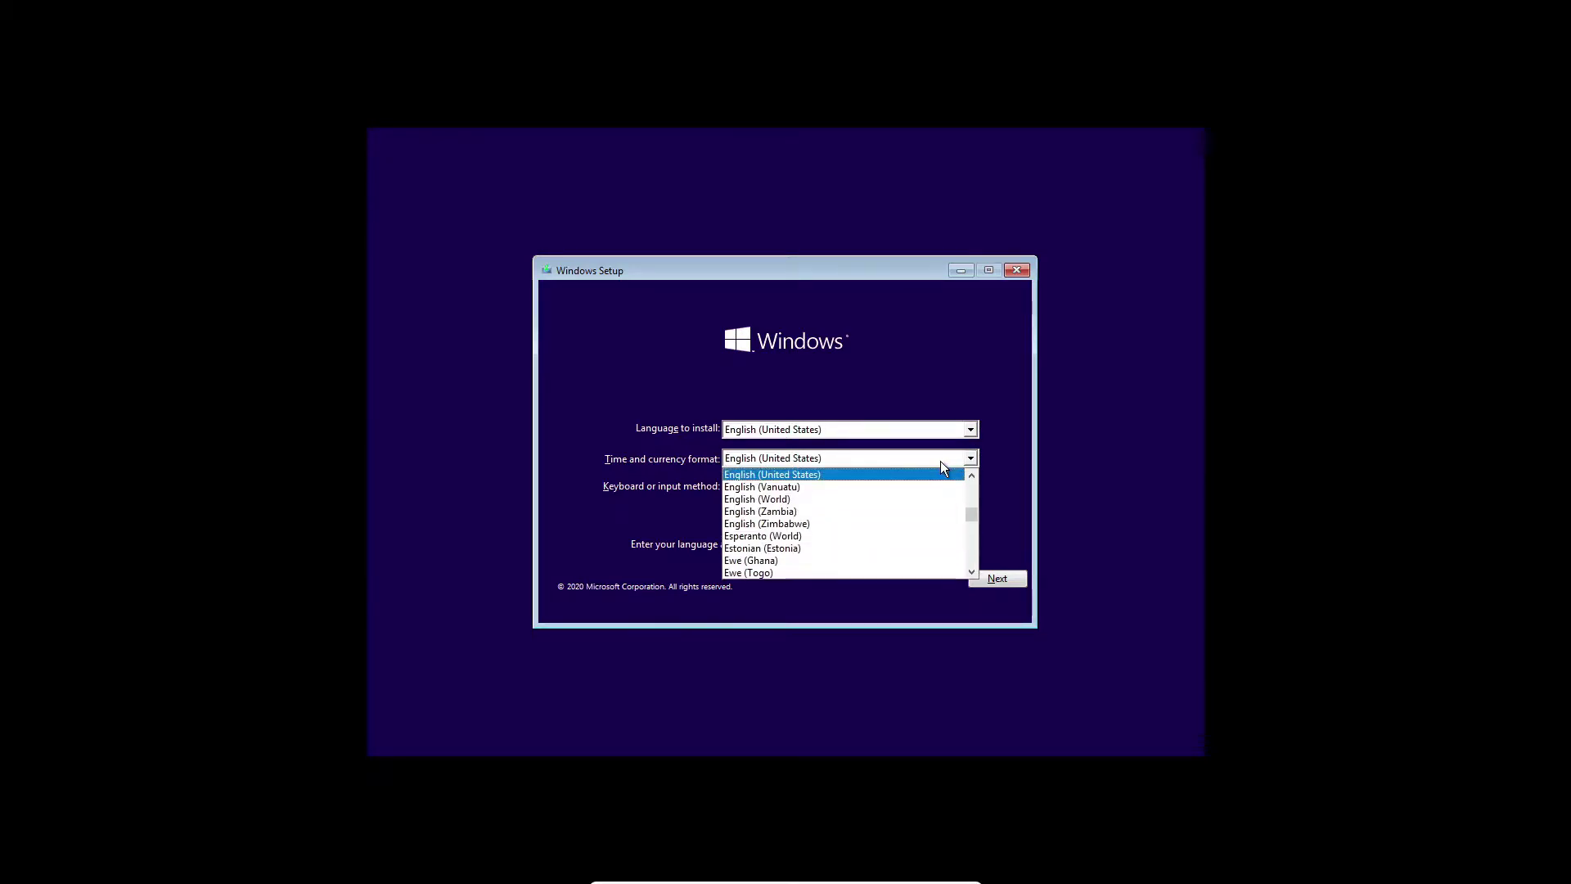
{"action": "left_click", "coordinate": [941, 460]}
{"action": "left_click", "coordinate": [955, 488]}
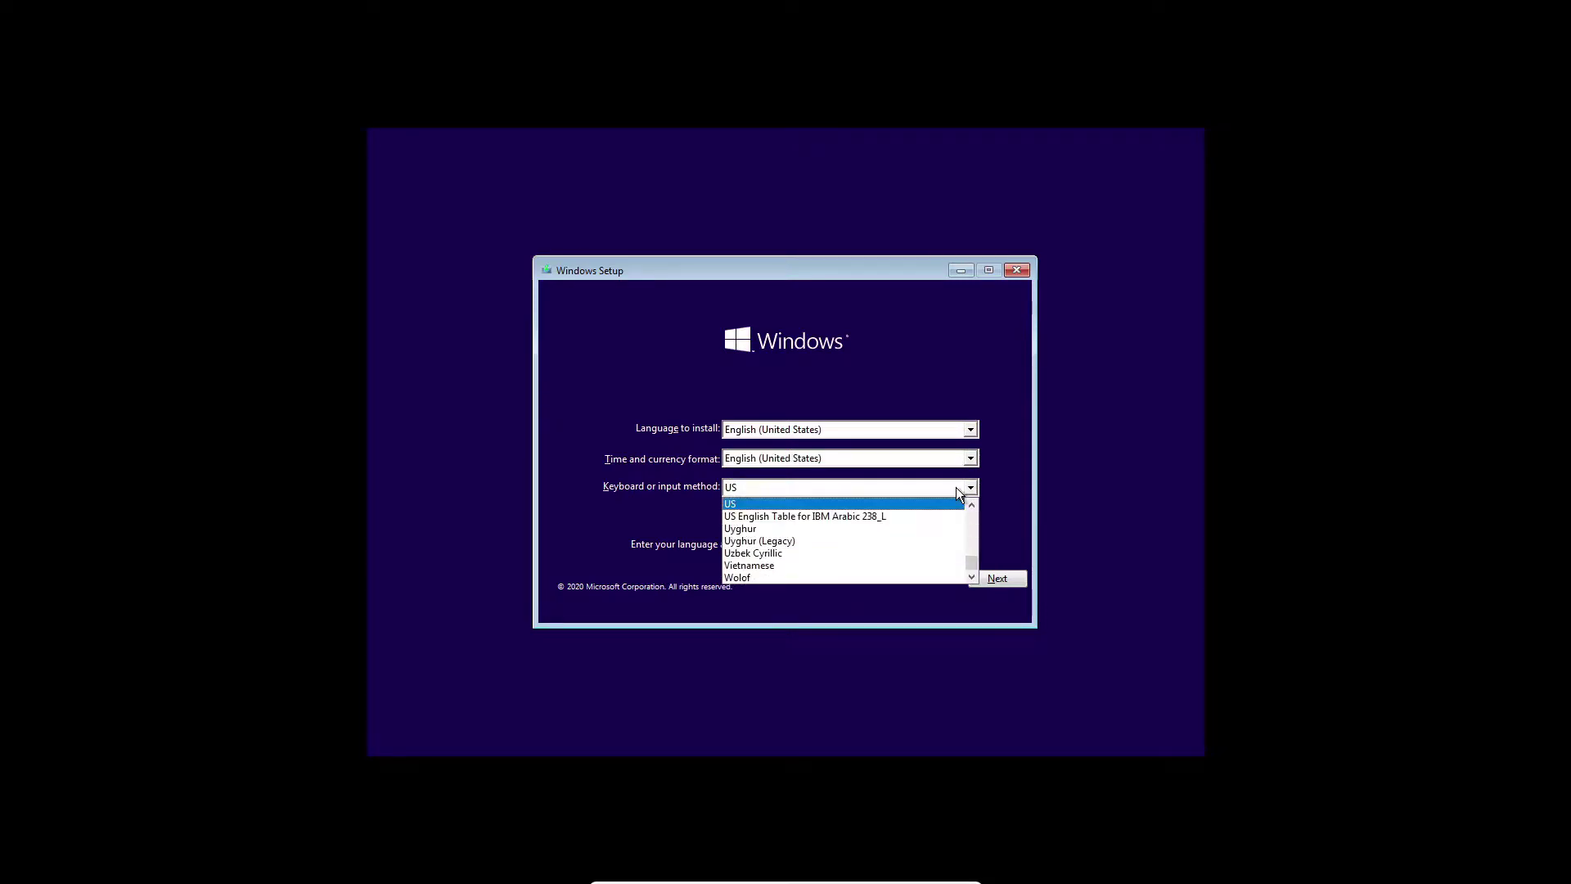
{"action": "left_click", "coordinate": [955, 488]}
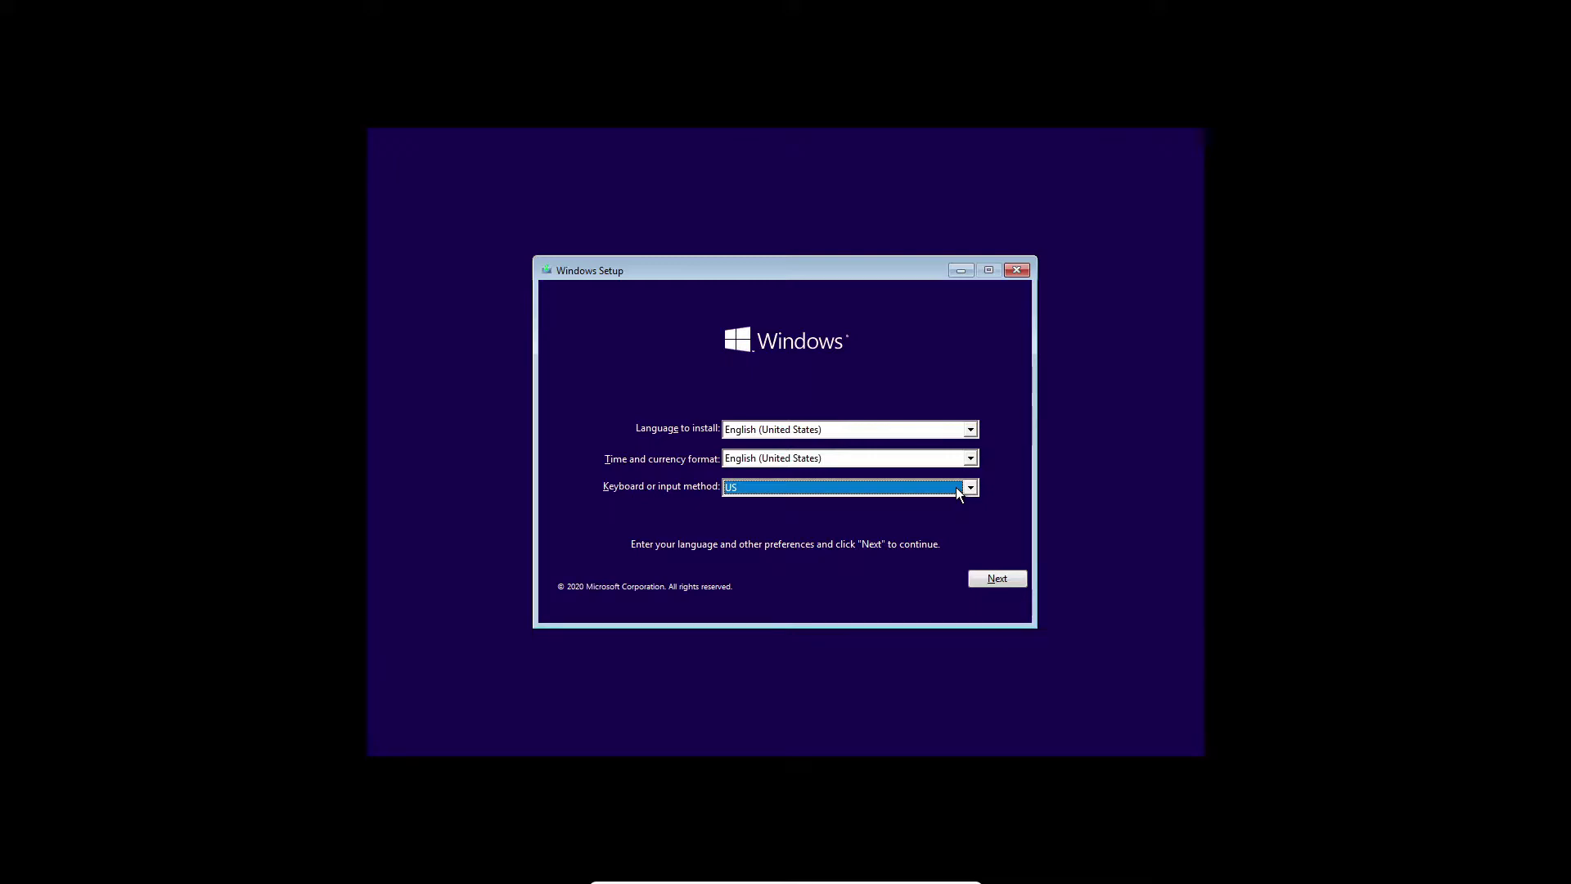
{"action": "left_click", "coordinate": [1019, 575]}
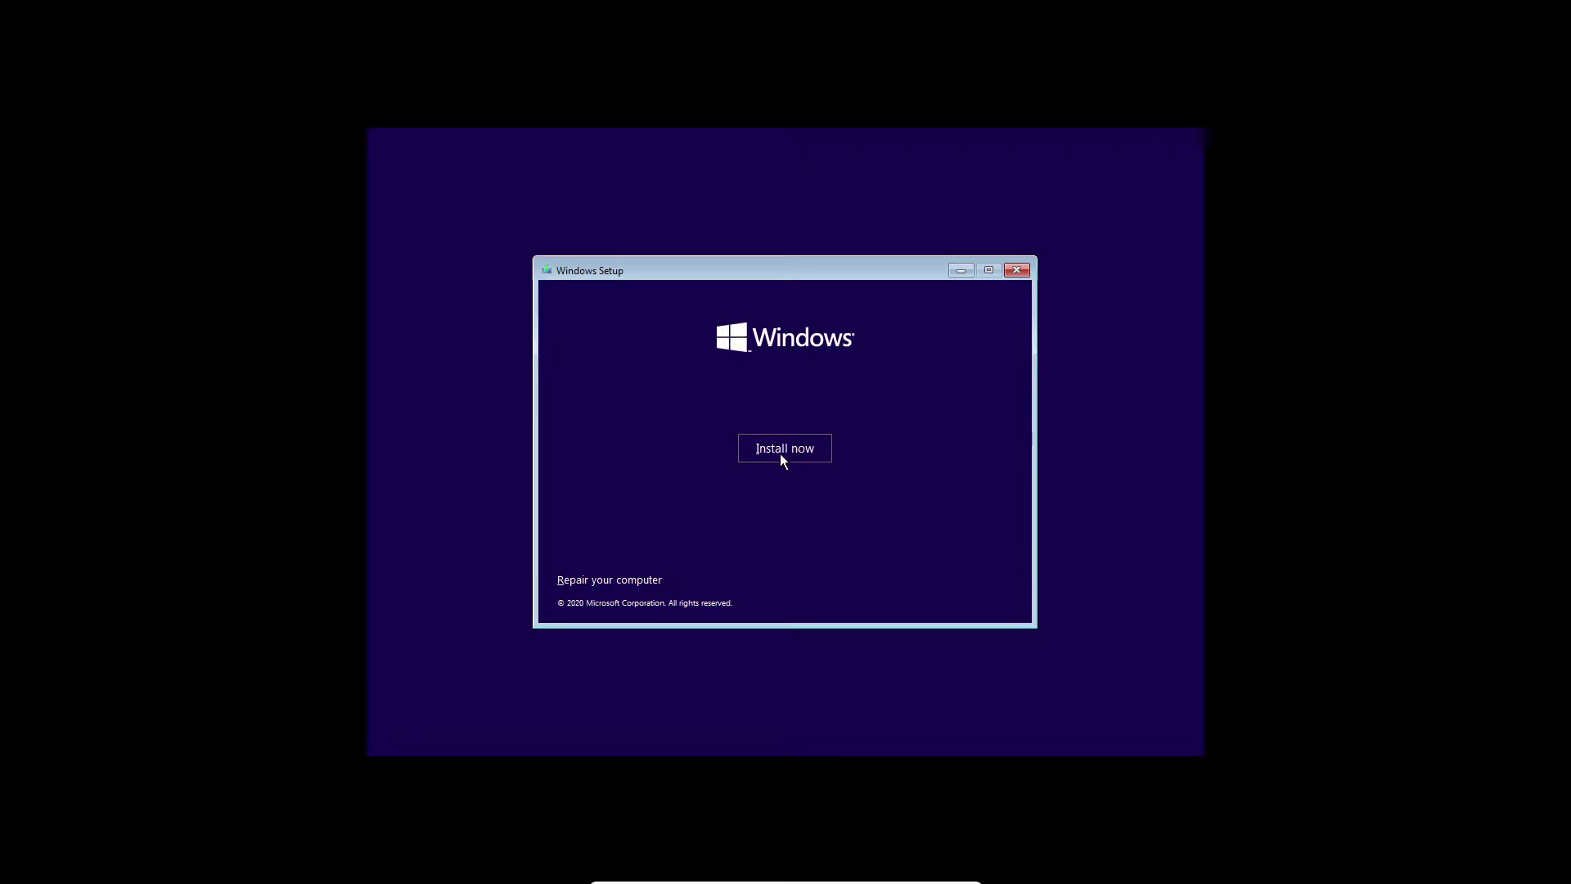
Start the Windows installation with Install now.
{"action": "left_click", "coordinate": [779, 454]}
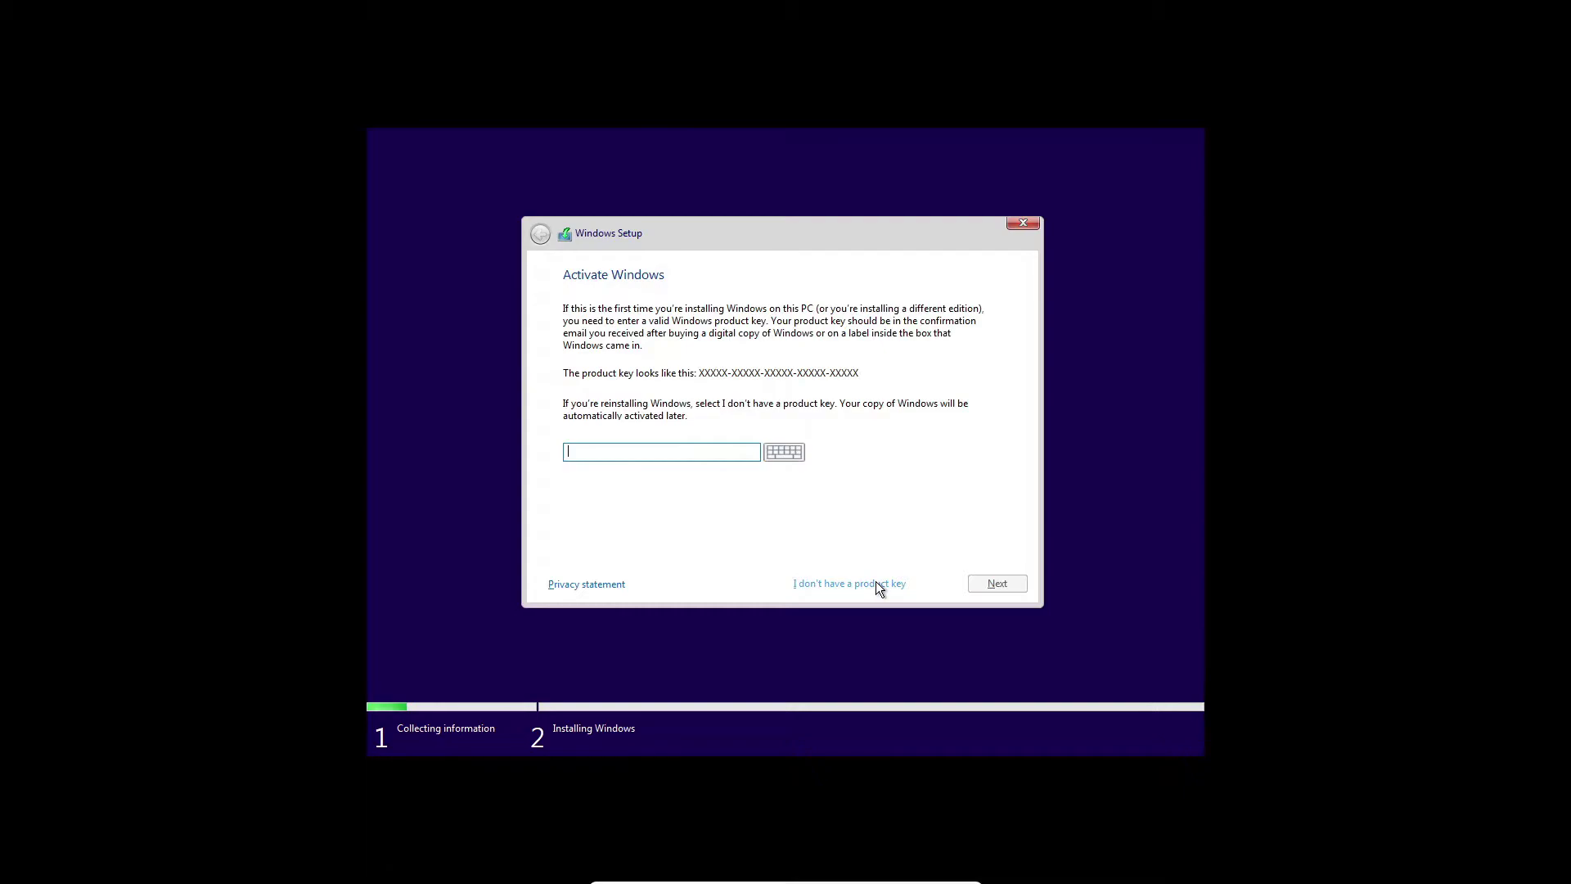
Skip the product key and choose Windows 10 Pro as the edition to install.
{"action": "left_click", "coordinate": [875, 582]}
{"action": "left_click", "coordinate": [696, 409]}
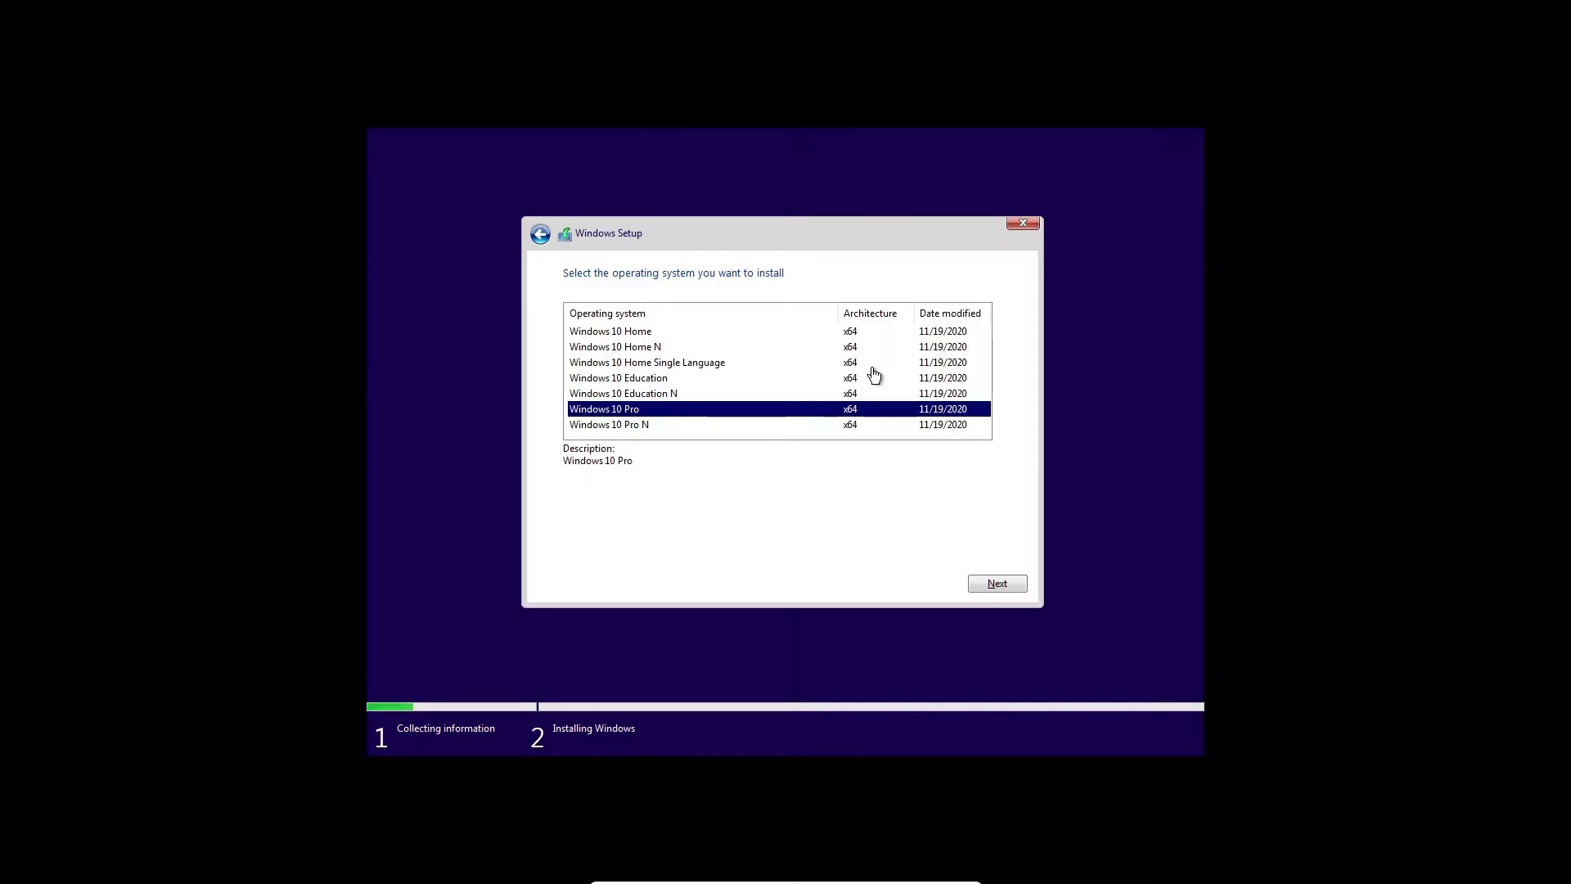
{"action": "left_click", "coordinate": [859, 398]}
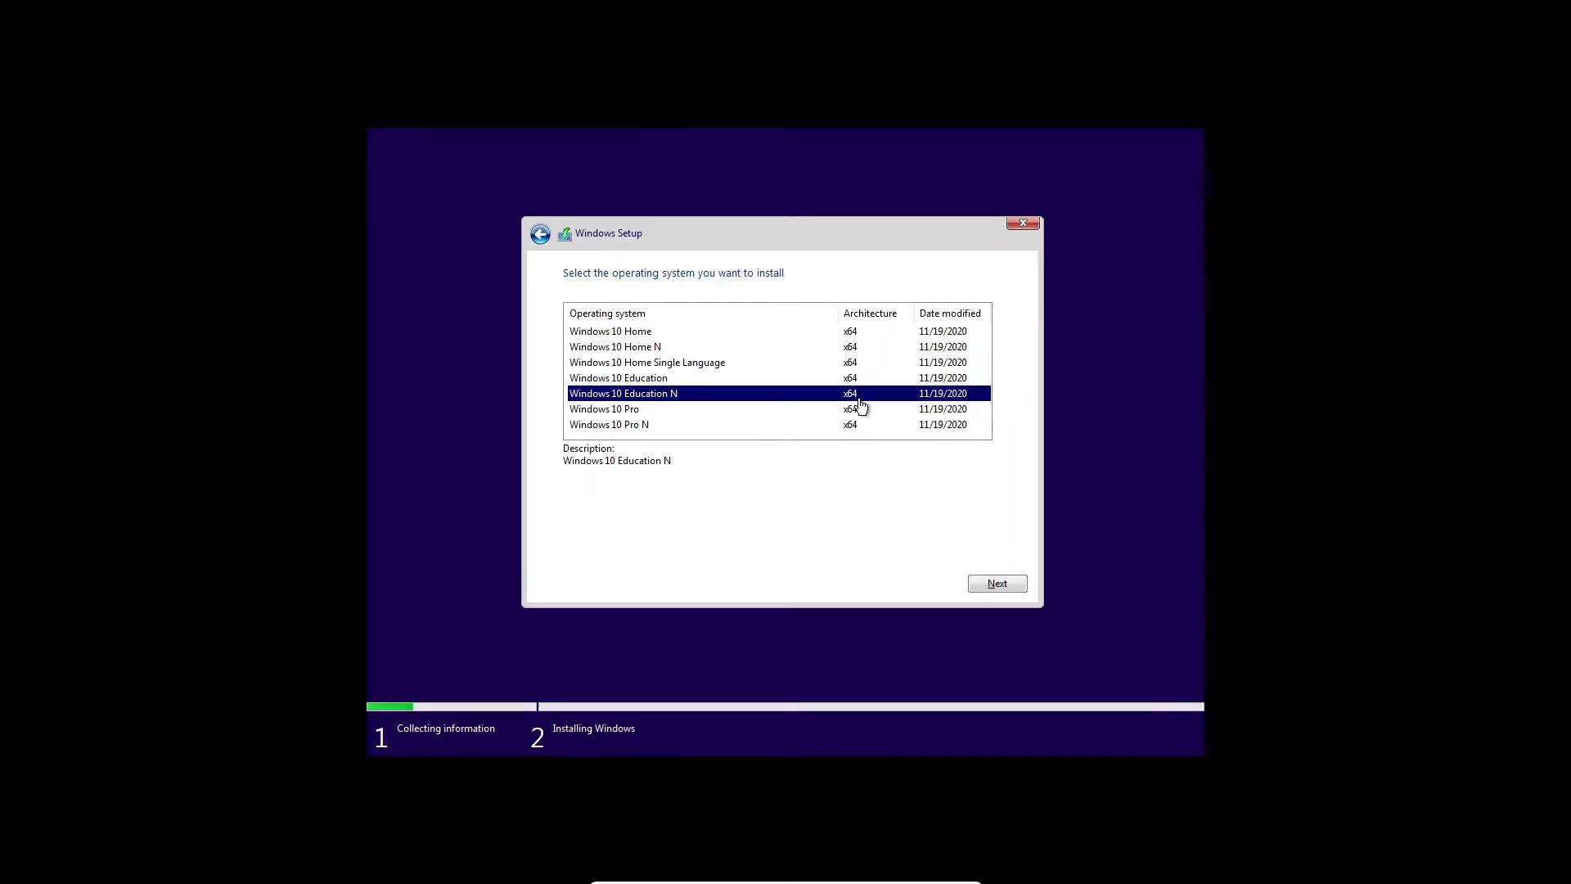
{"action": "left_click", "coordinate": [867, 412]}
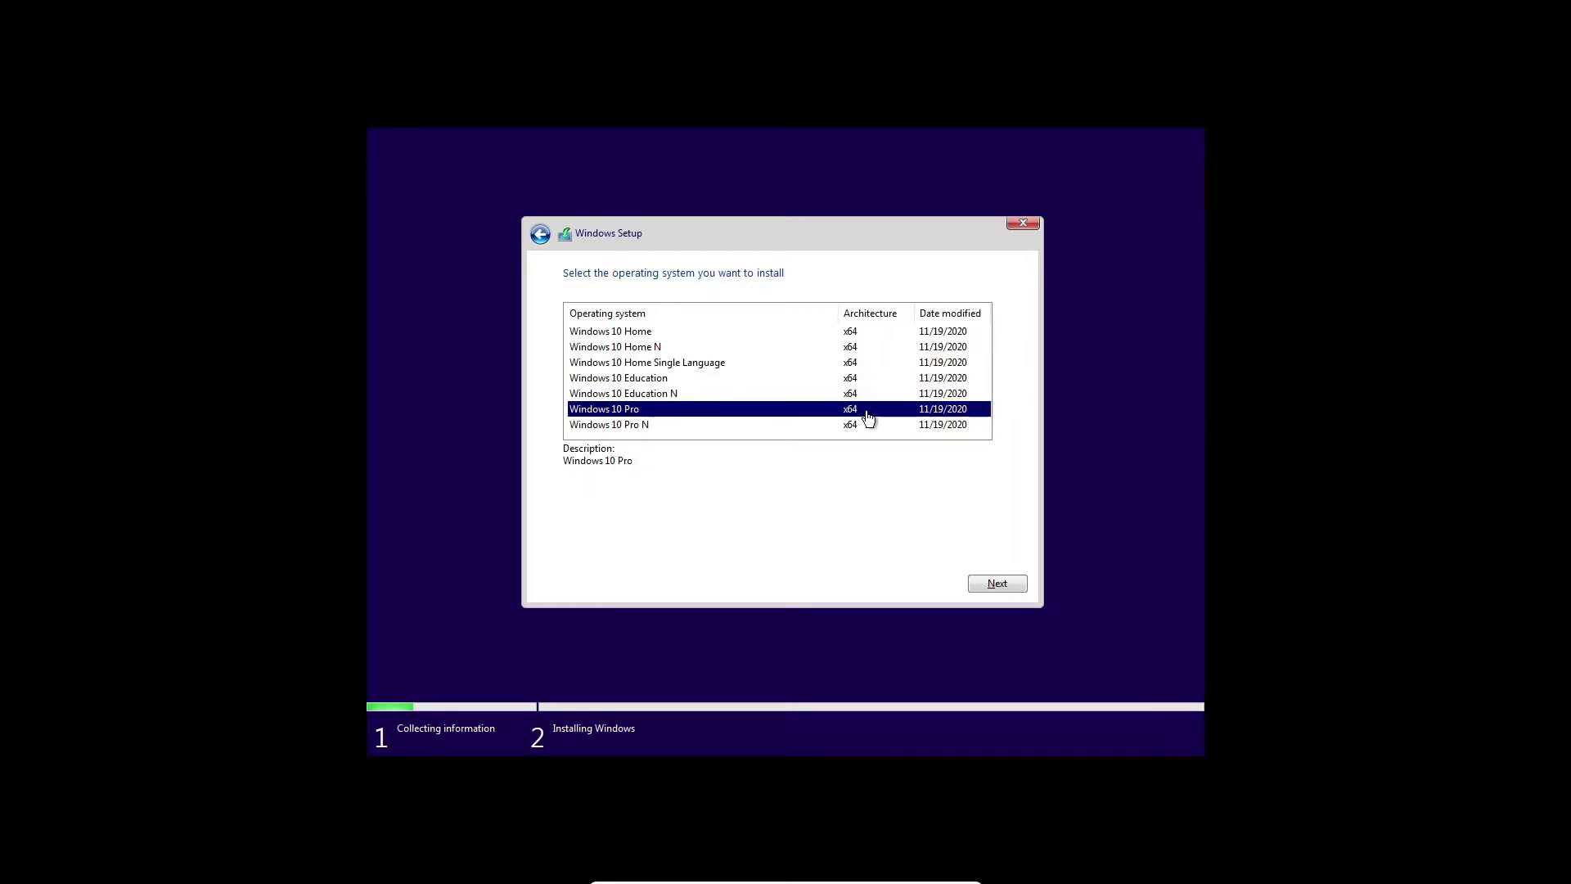
{"action": "left_click", "coordinate": [1012, 586]}
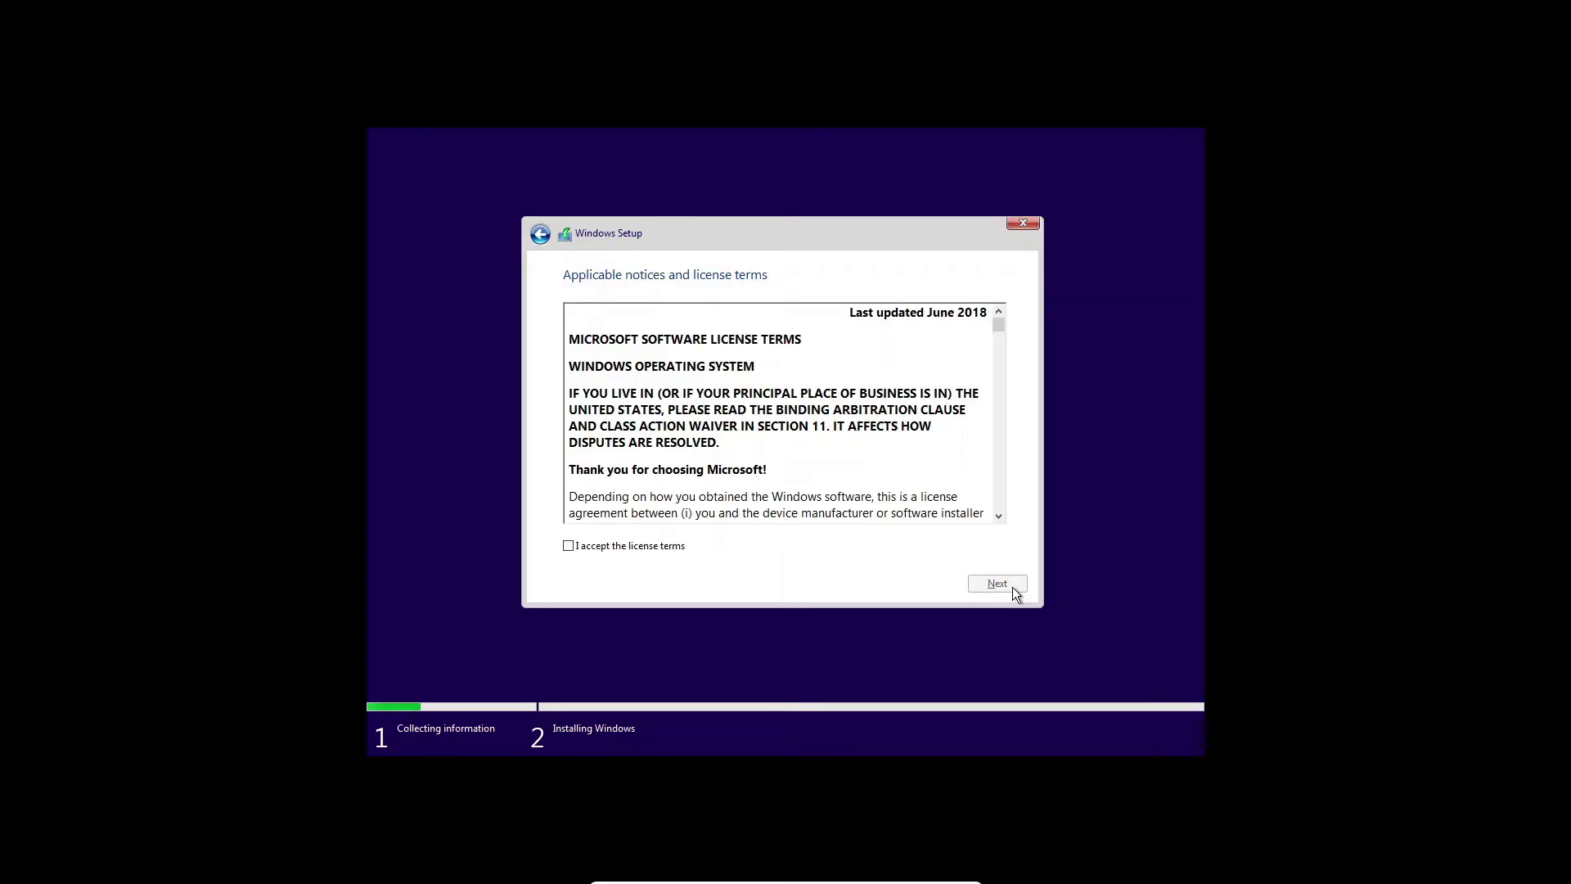
Accept the Microsoft license terms and continue.
{"action": "scroll", "coordinate": [714, 508], "scroll_direction": "down", "scroll_amount": 15}
{"action": "left_click", "coordinate": [676, 548]}
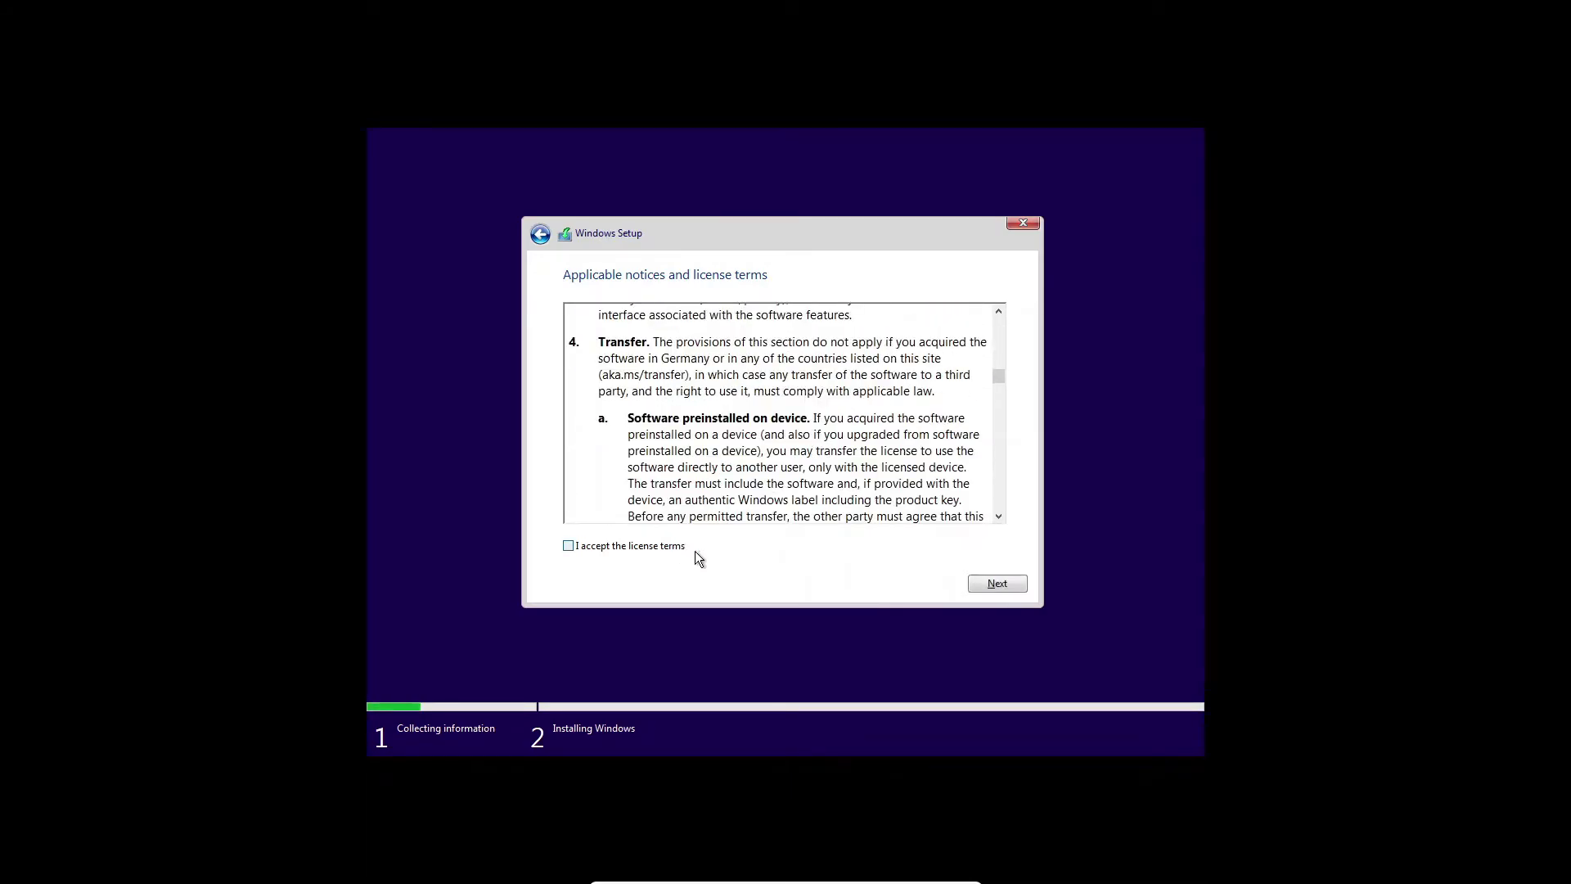
{"action": "left_click", "coordinate": [1001, 586]}
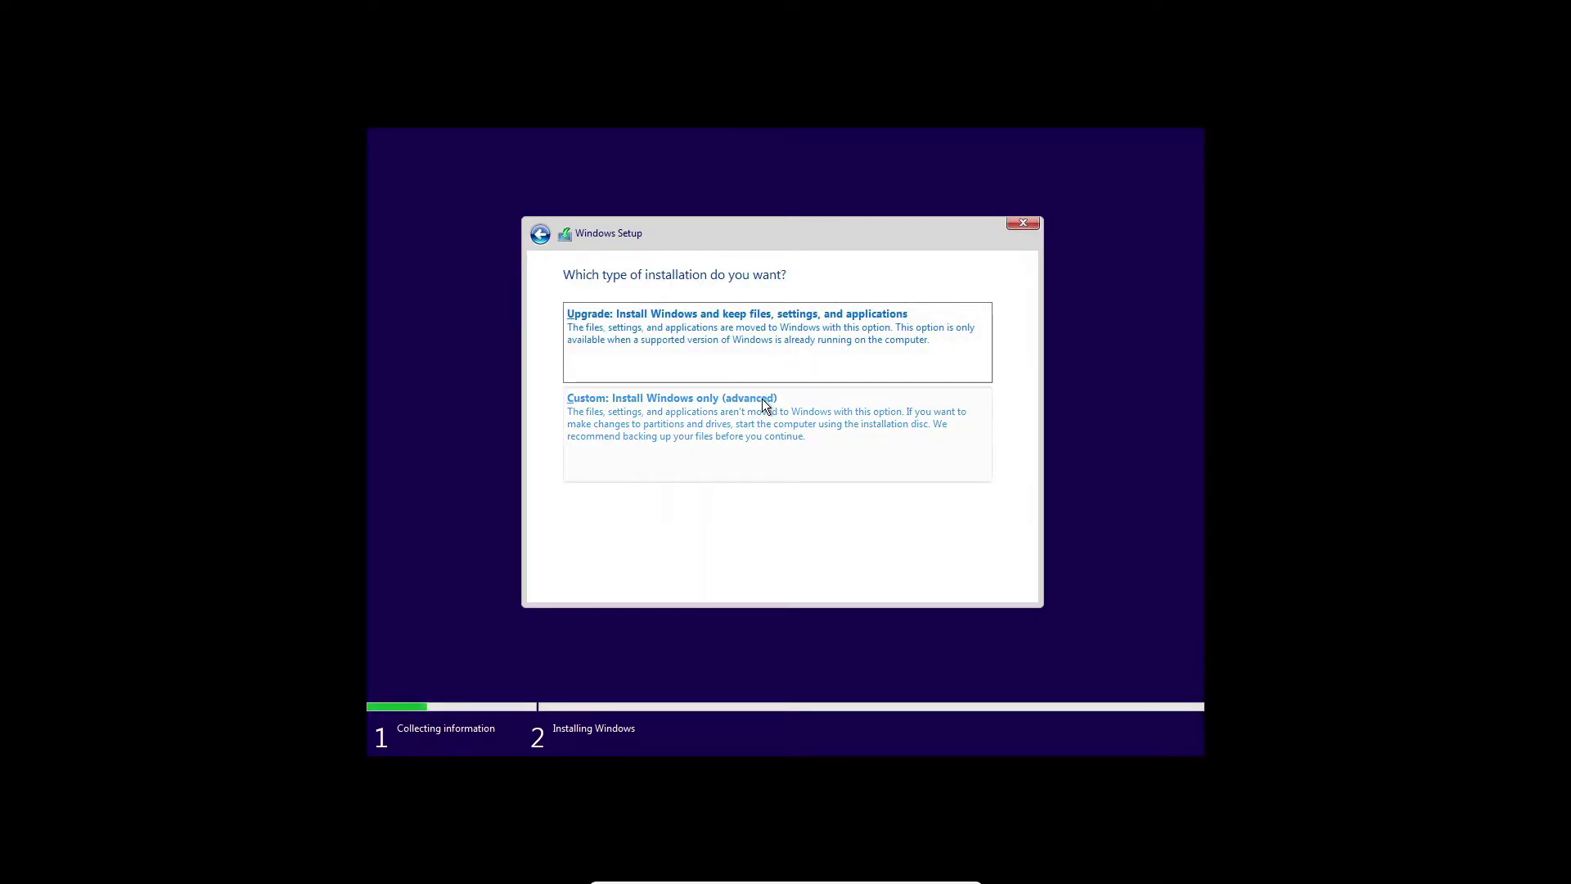
Choose the Custom: Install Windows only (advanced) installation type.
{"action": "left_click", "coordinate": [764, 402]}
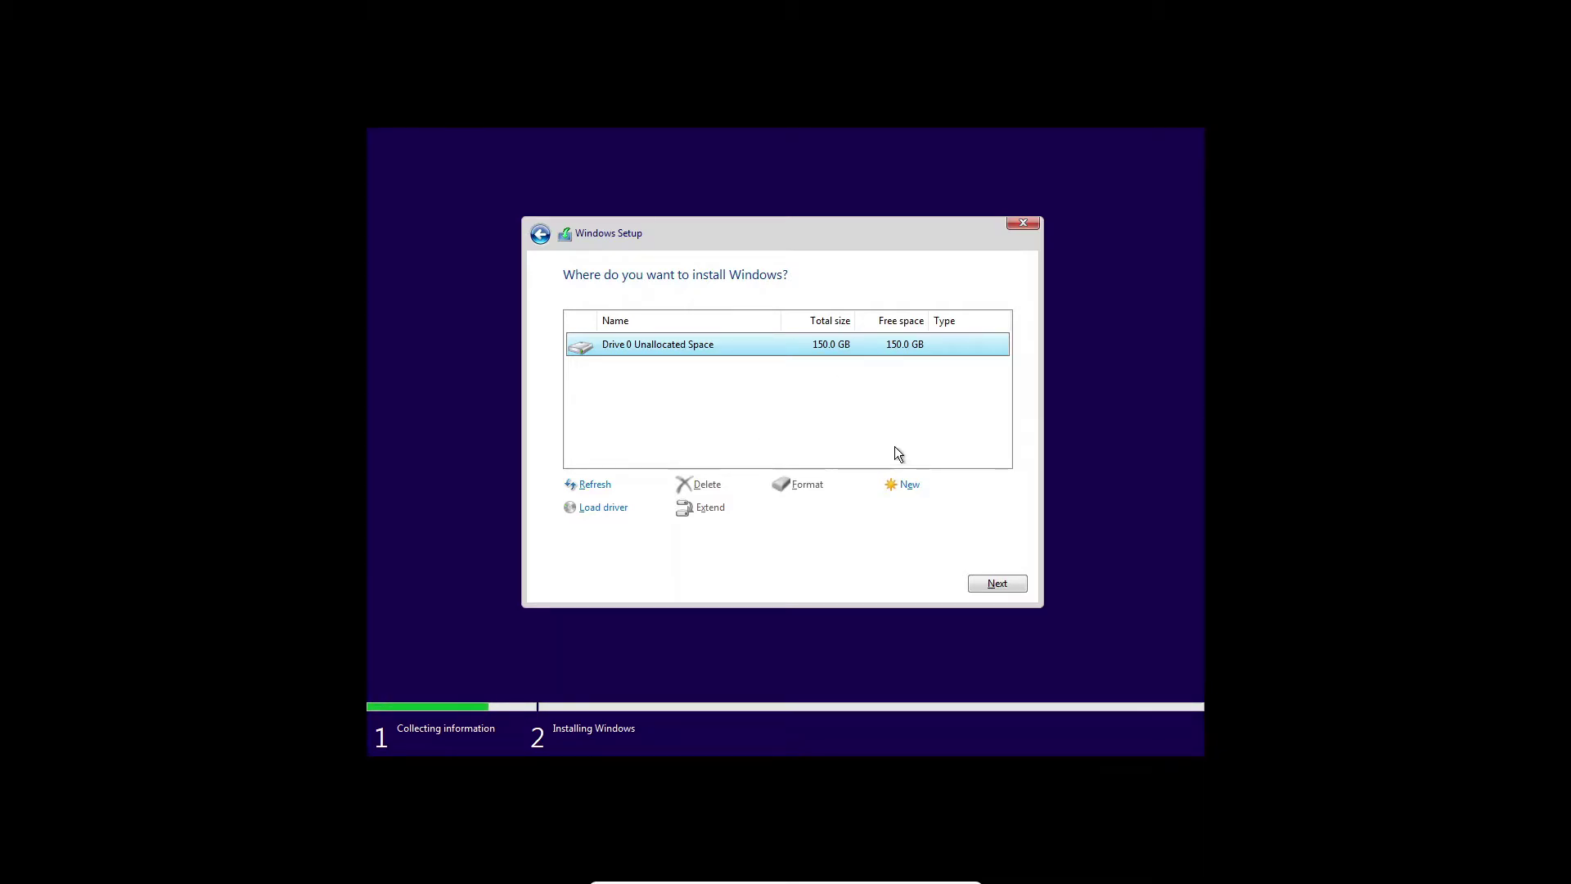
Create a 50000 MB partition on Drive 0, correcting the mistyped 200000 size.
{"action": "left_click", "coordinate": [901, 495]}
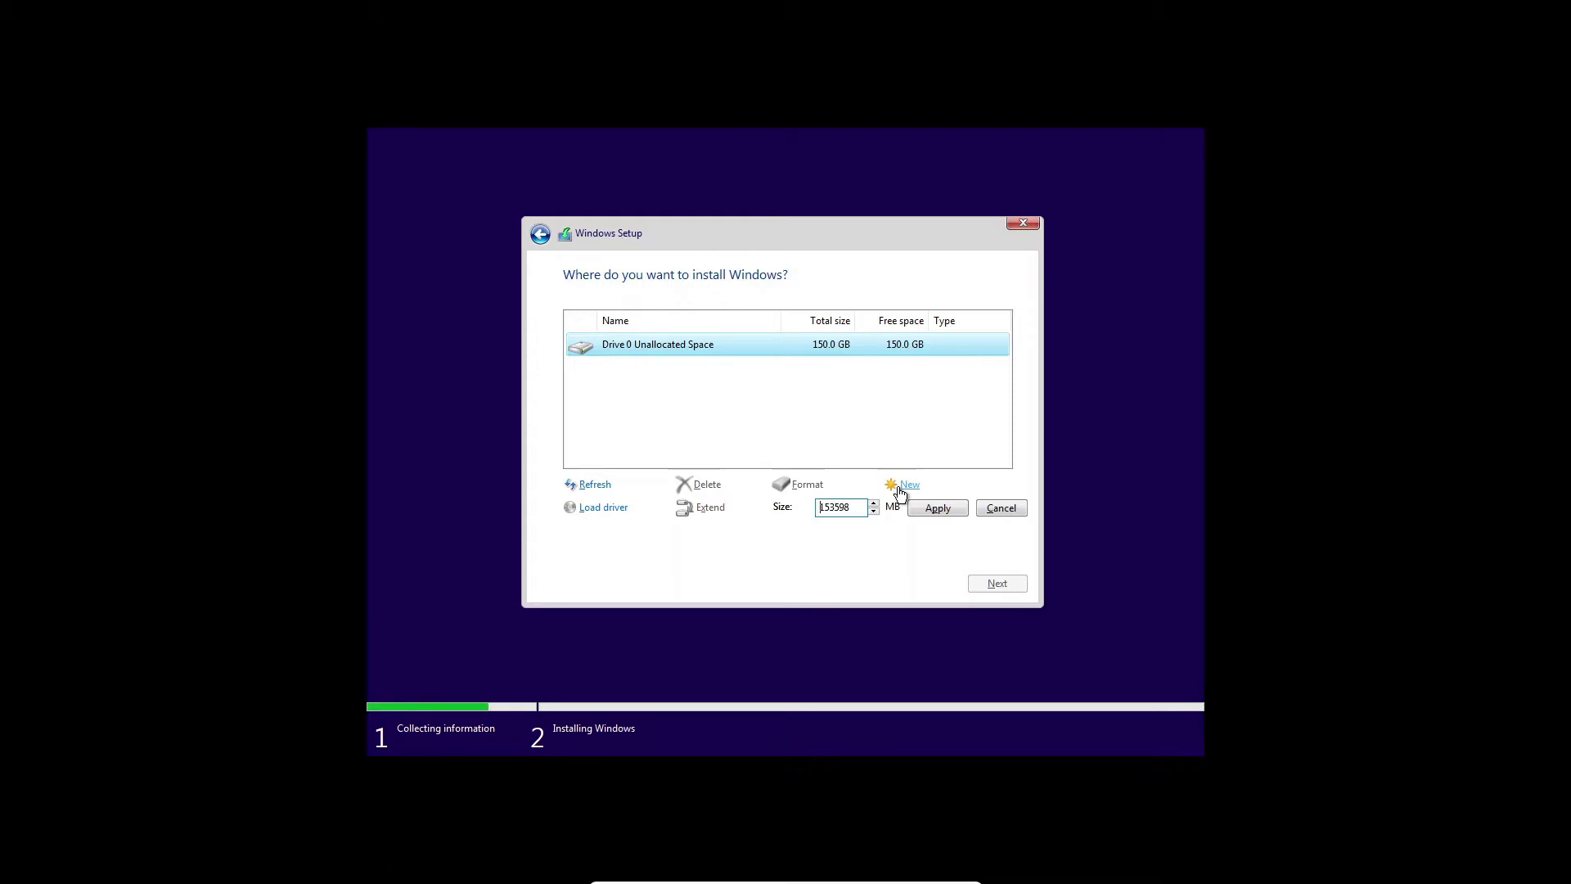
{"action": "left_click", "coordinate": [860, 509]}
{"action": "key", "text": "BackSpace"}
{"action": "key", "text": "BackSpace"}
{"action": "key", "text": "BackSpace"}
{"action": "key", "text": "BackSpace"}
{"action": "key", "text": "BackSpace"}
{"action": "type", "text": "200000"}
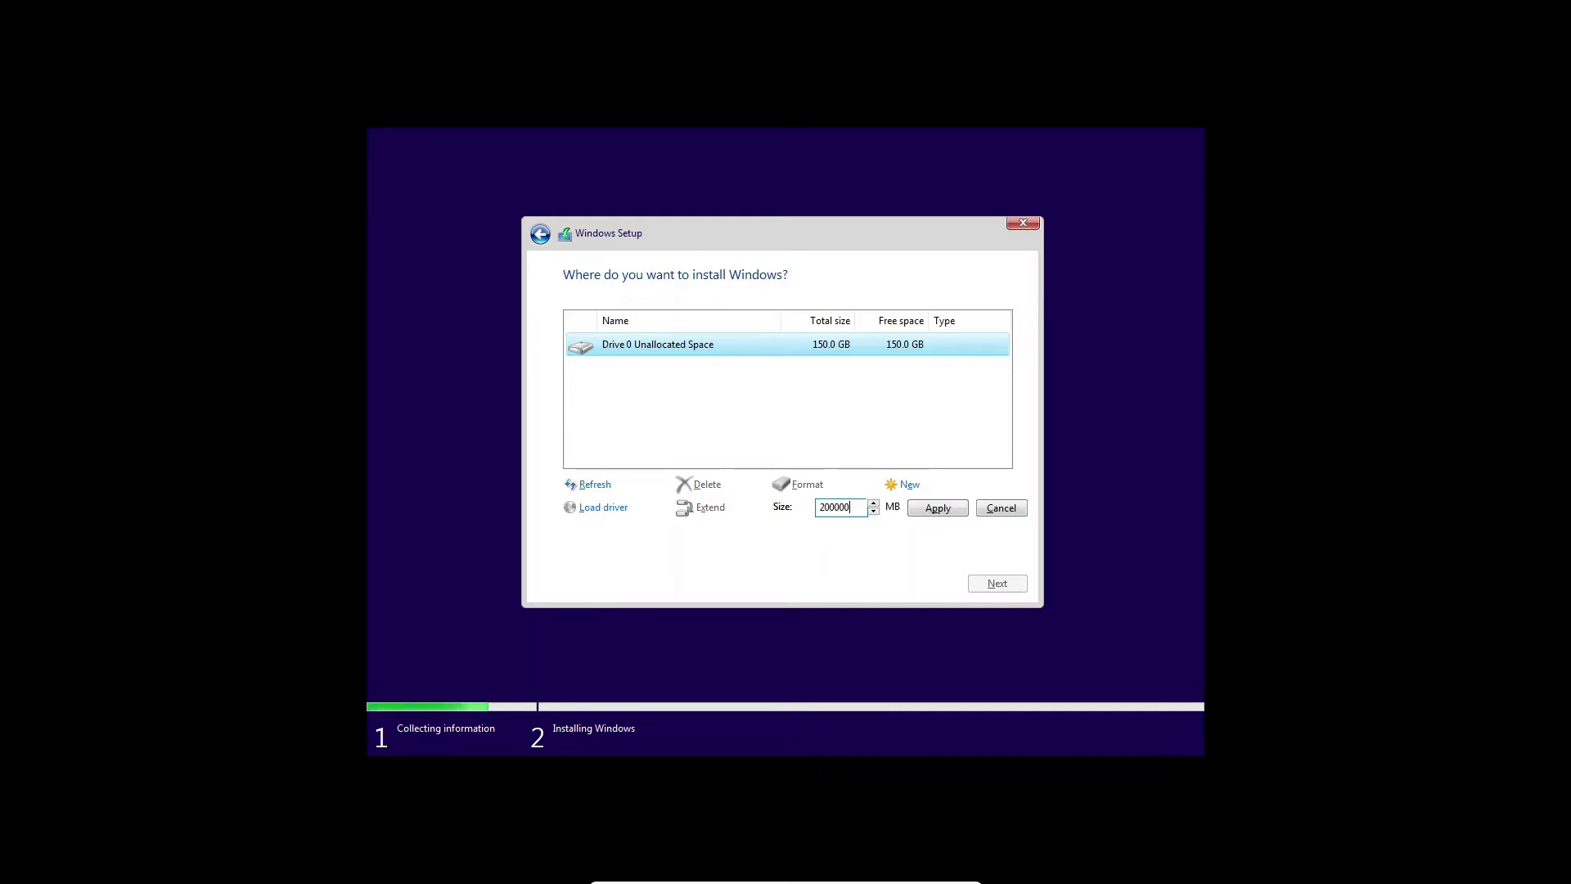
{"action": "key", "text": "BackSpace"}
{"action": "key", "text": "BackSpace"}
{"action": "key", "text": "BackSpace"}
{"action": "key", "text": "BackSpace"}
{"action": "type", "text": "50000"}
{"action": "left_click", "coordinate": [936, 501]}
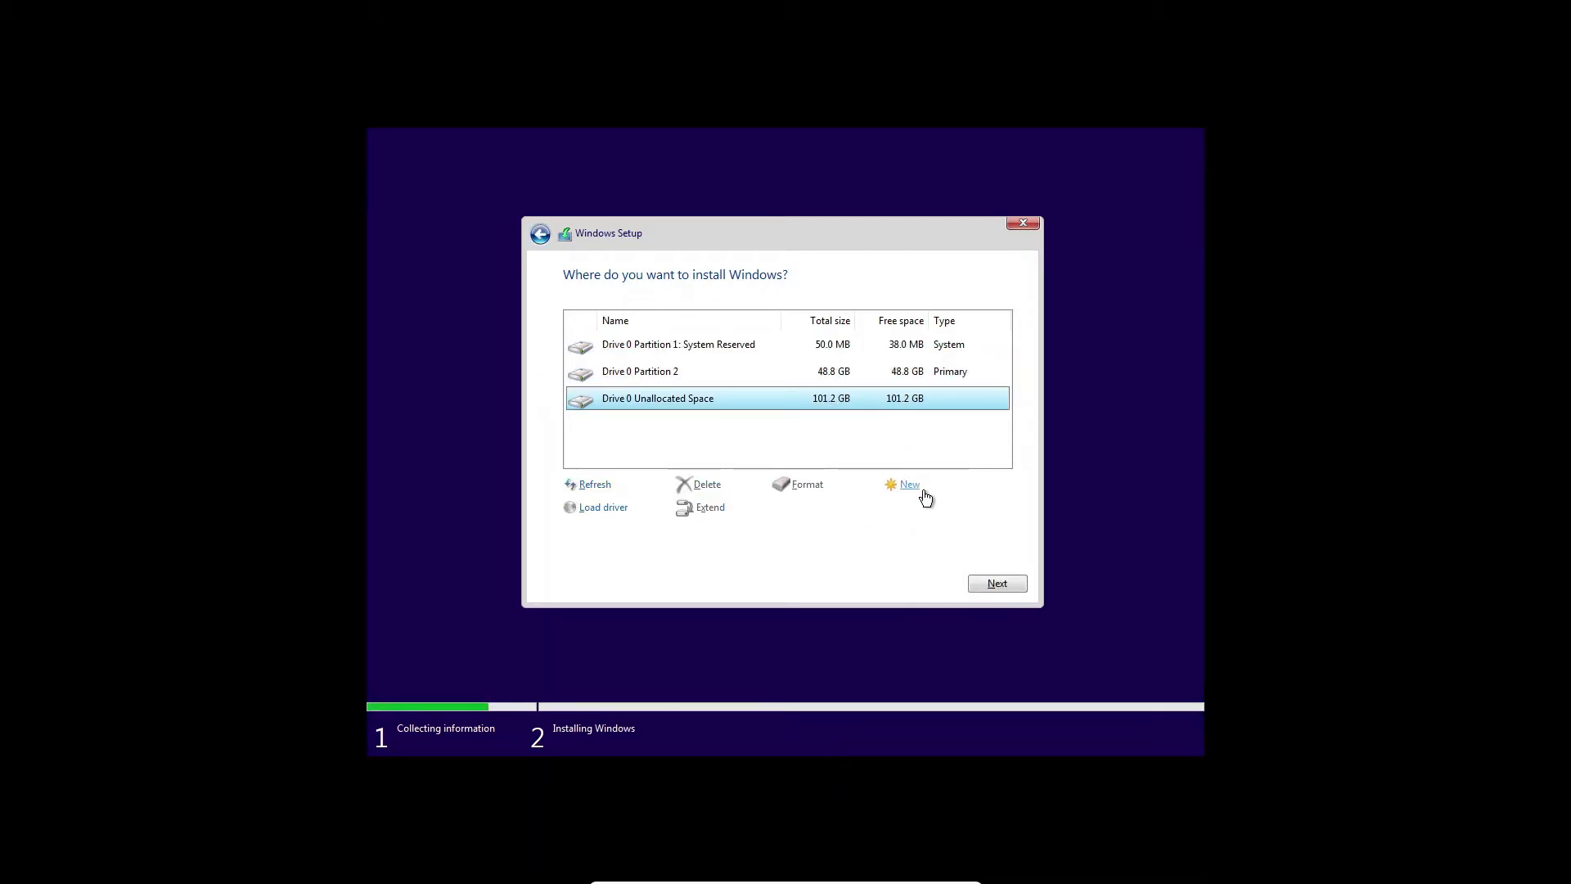
{"action": "left_click", "coordinate": [914, 488]}
Create Partition 3 from the remaining 101.2 GB, cancelling a deletion attempt.
{"action": "left_click", "coordinate": [922, 514]}
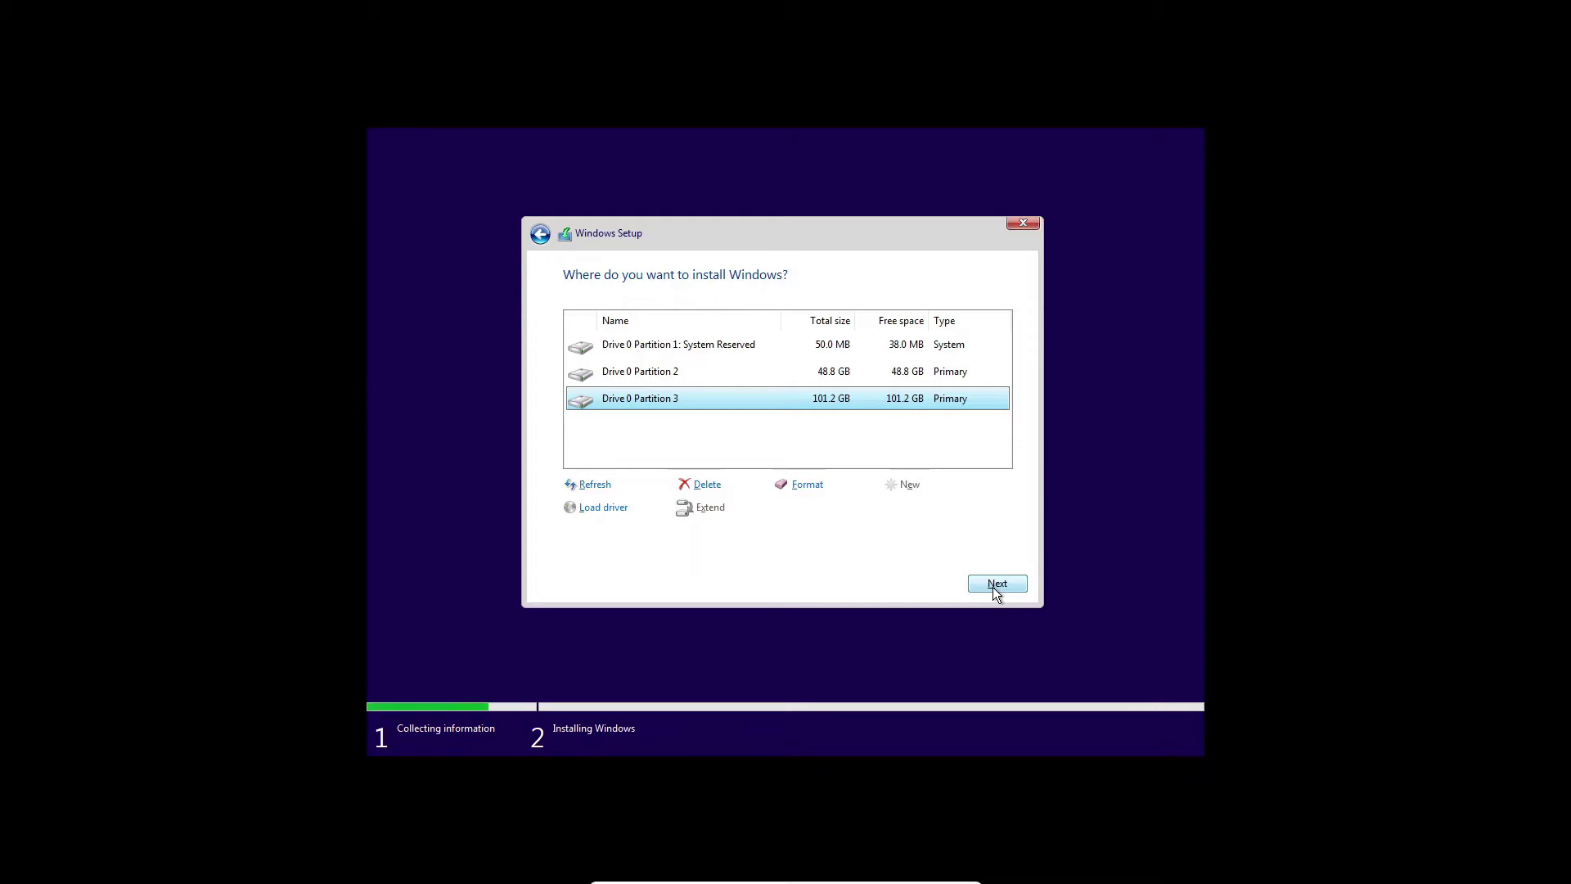
{"action": "left_click", "coordinate": [709, 485]}
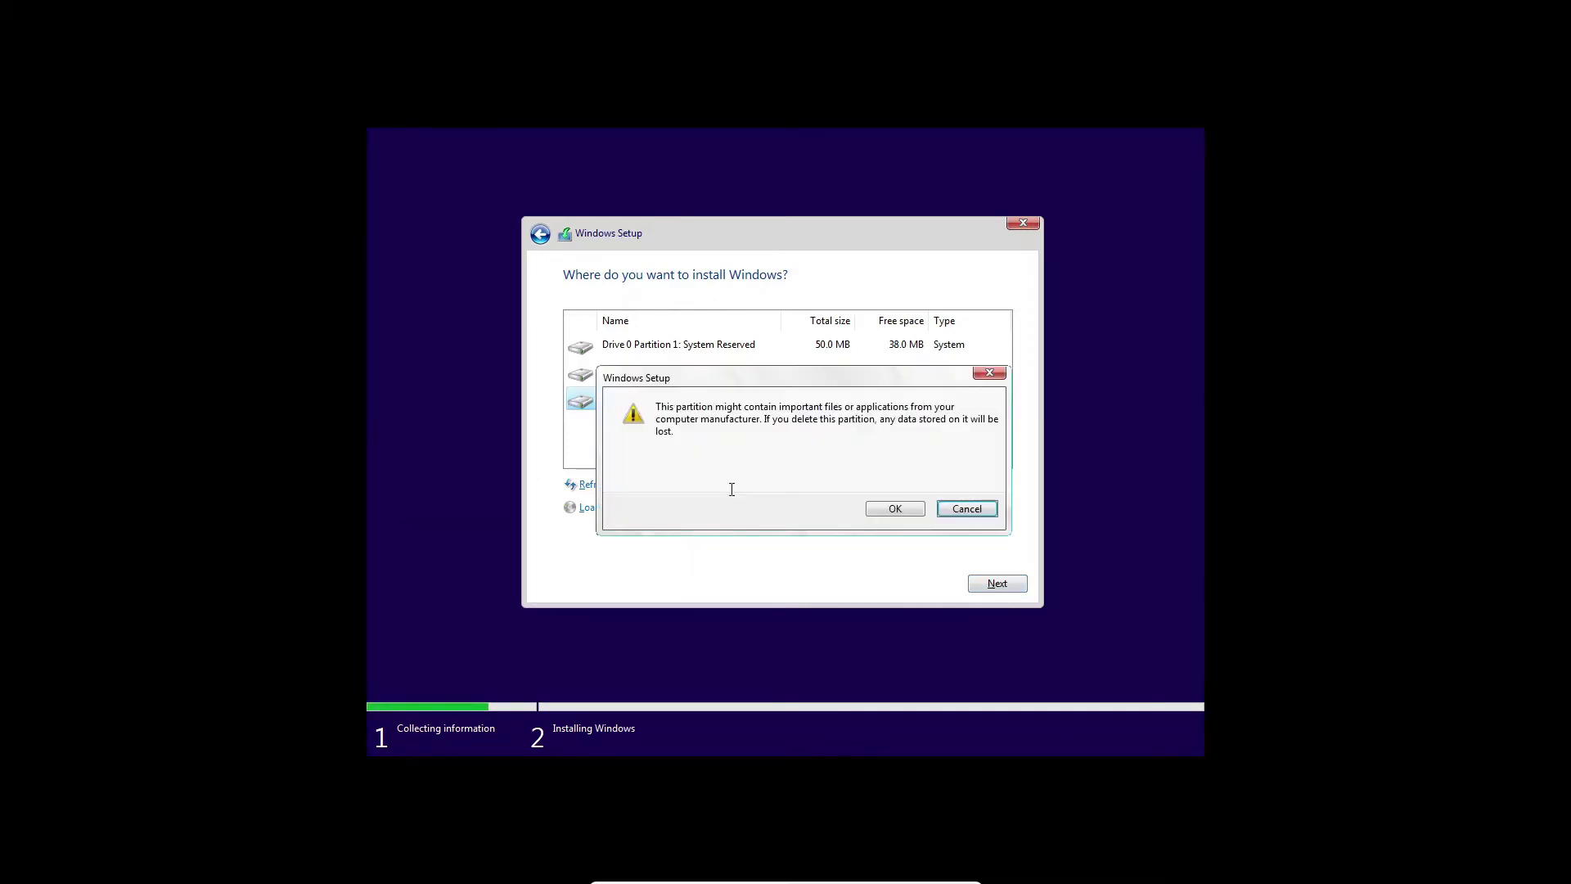
{"action": "left_click", "coordinate": [963, 509]}
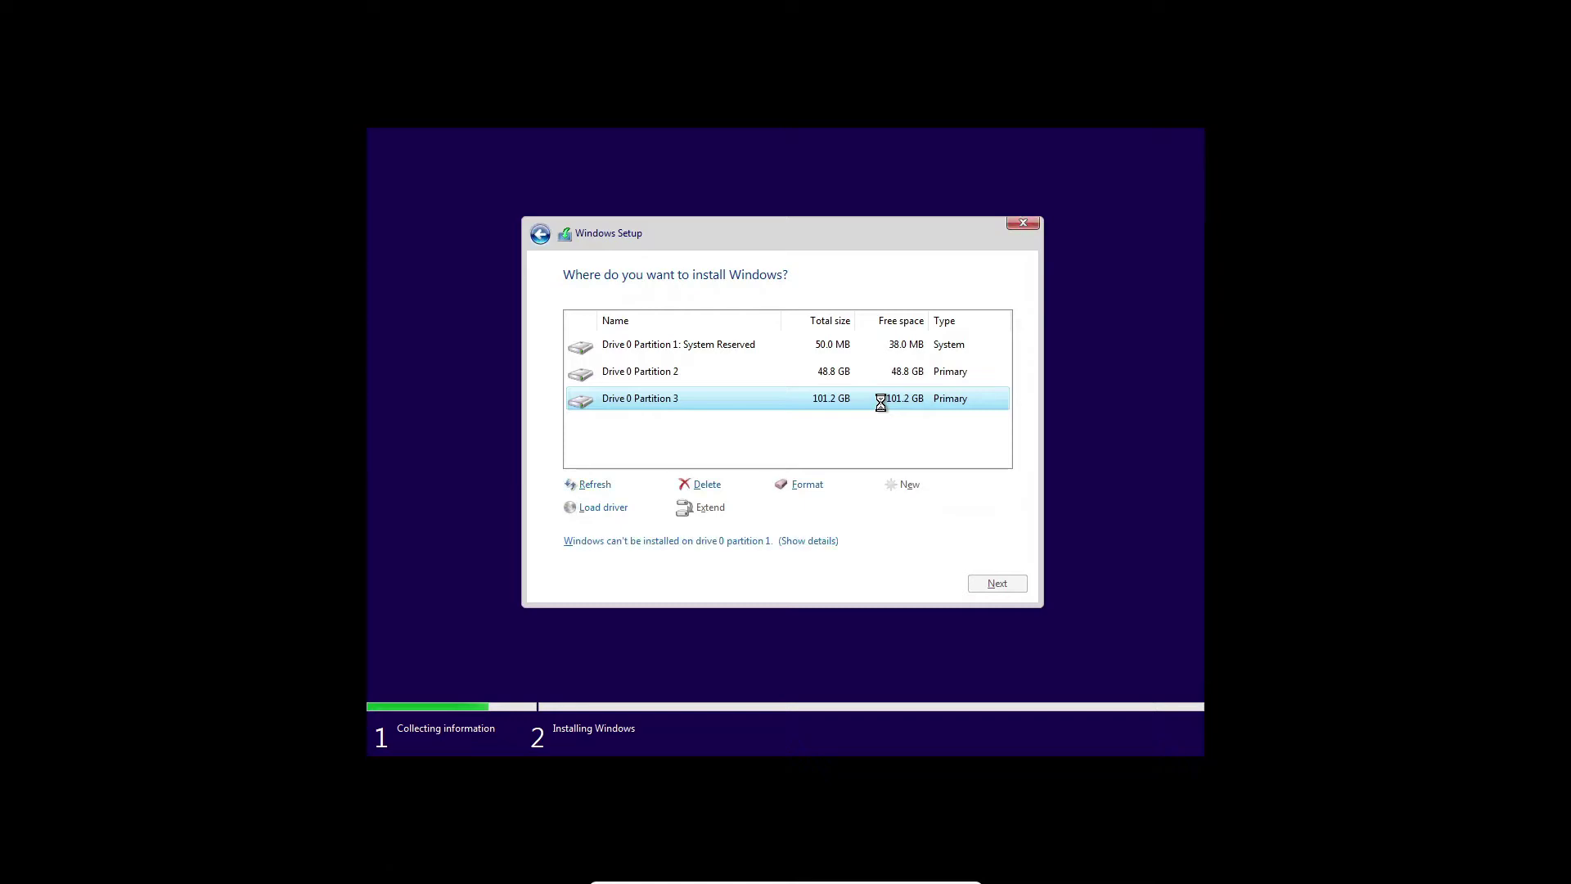
Delete Partition 2 and the System Reserved partition from Drive 0.
{"action": "left_click", "coordinate": [856, 373]}
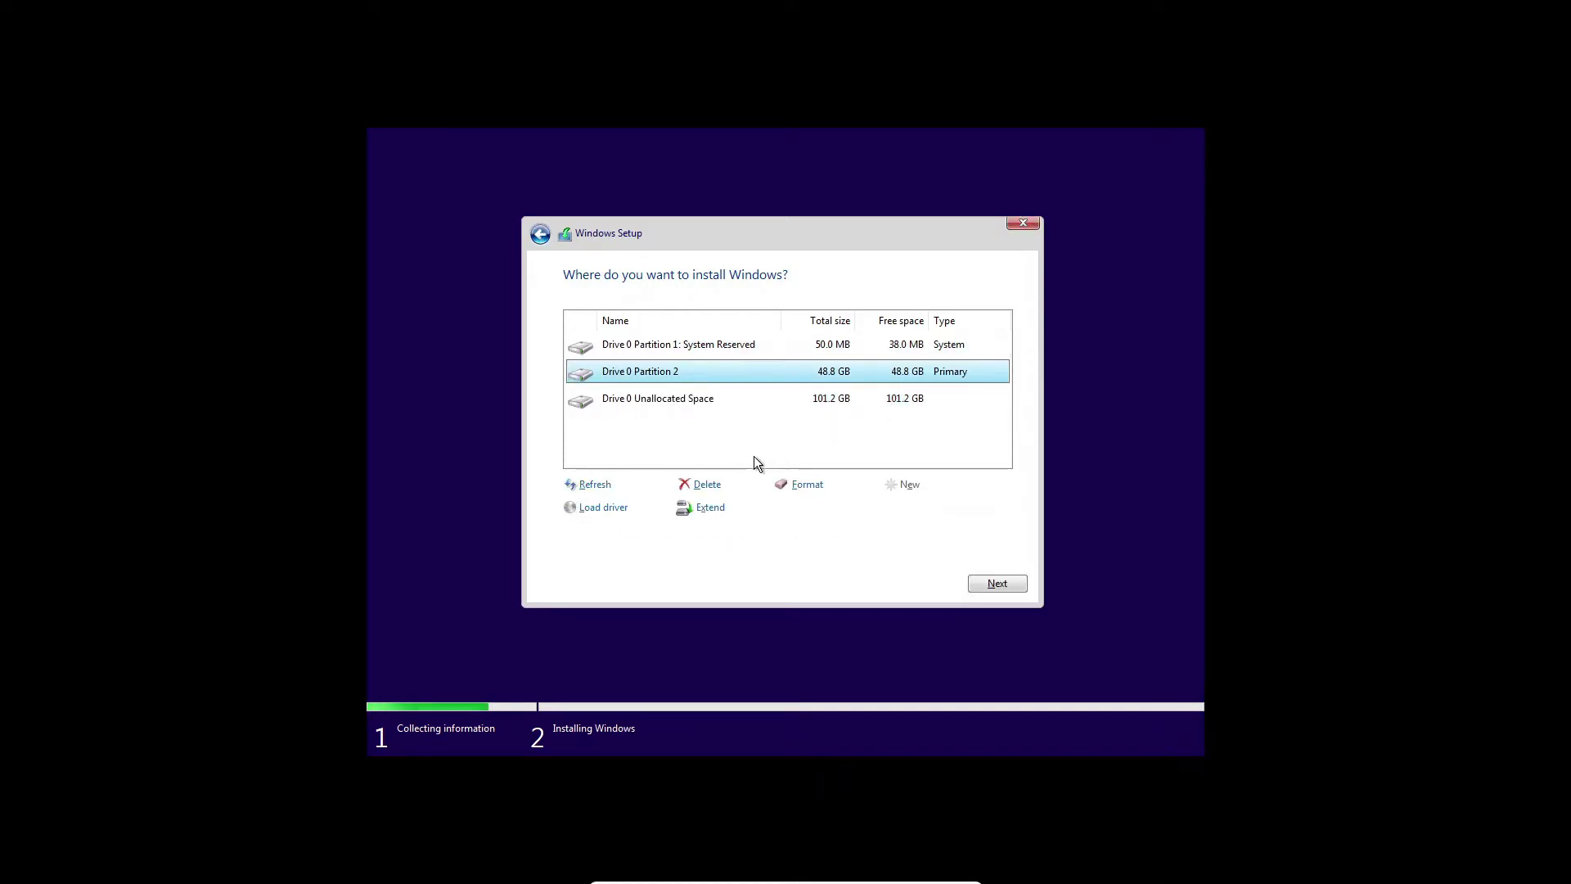
{"action": "left_click", "coordinate": [711, 484]}
{"action": "left_click", "coordinate": [892, 509]}
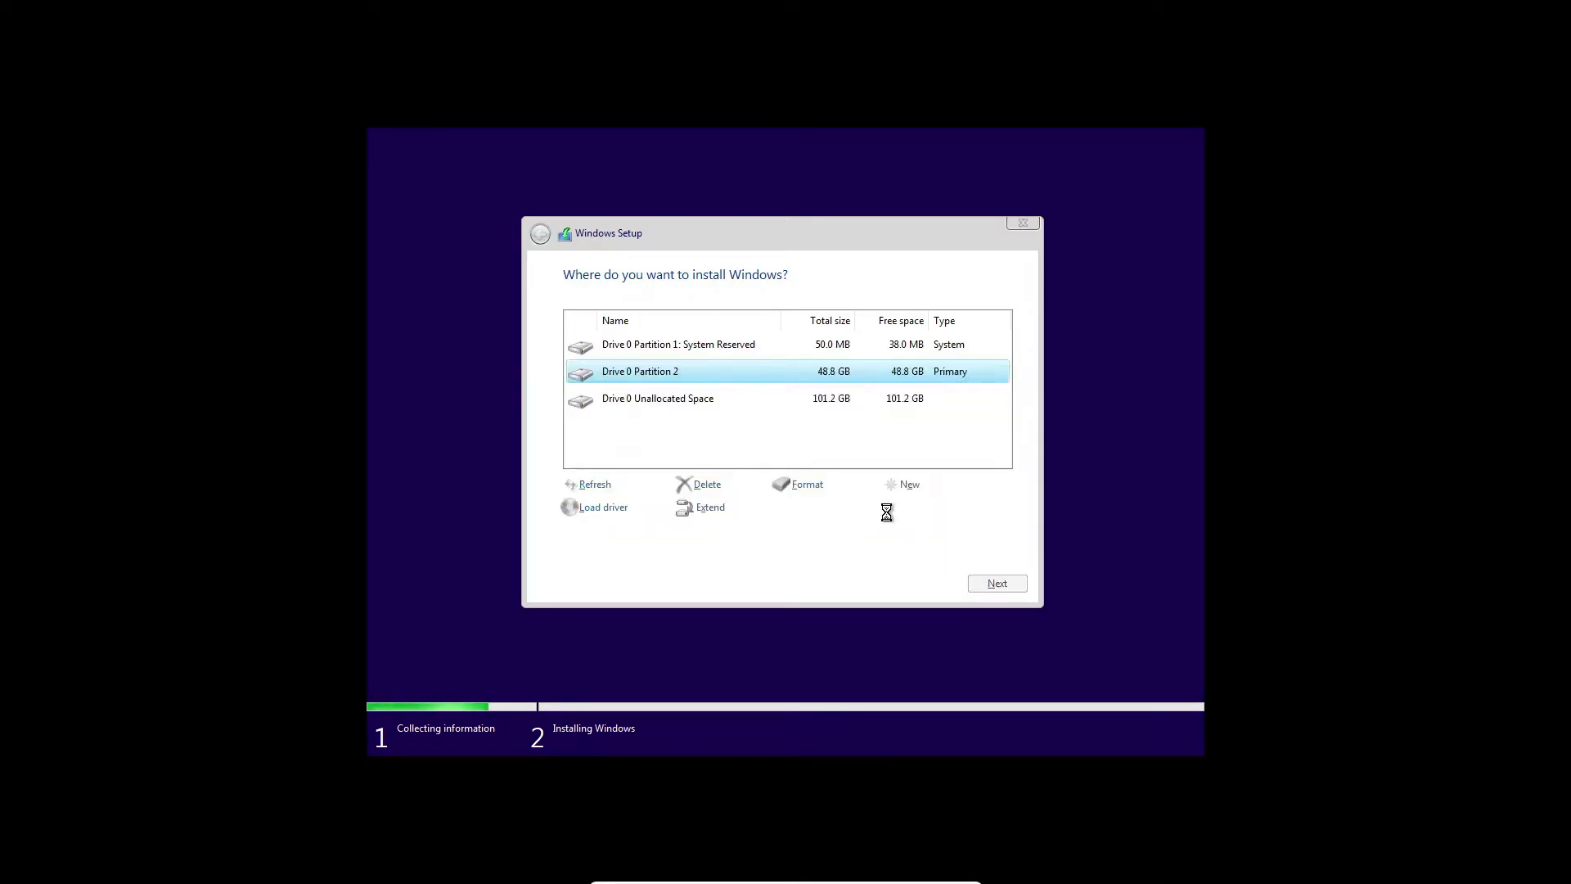
{"action": "left_click", "coordinate": [709, 484]}
{"action": "left_click", "coordinate": [893, 508]}
Create one full-size partition, accept the extra system partitions, and install Windows there.
{"action": "left_click", "coordinate": [910, 484]}
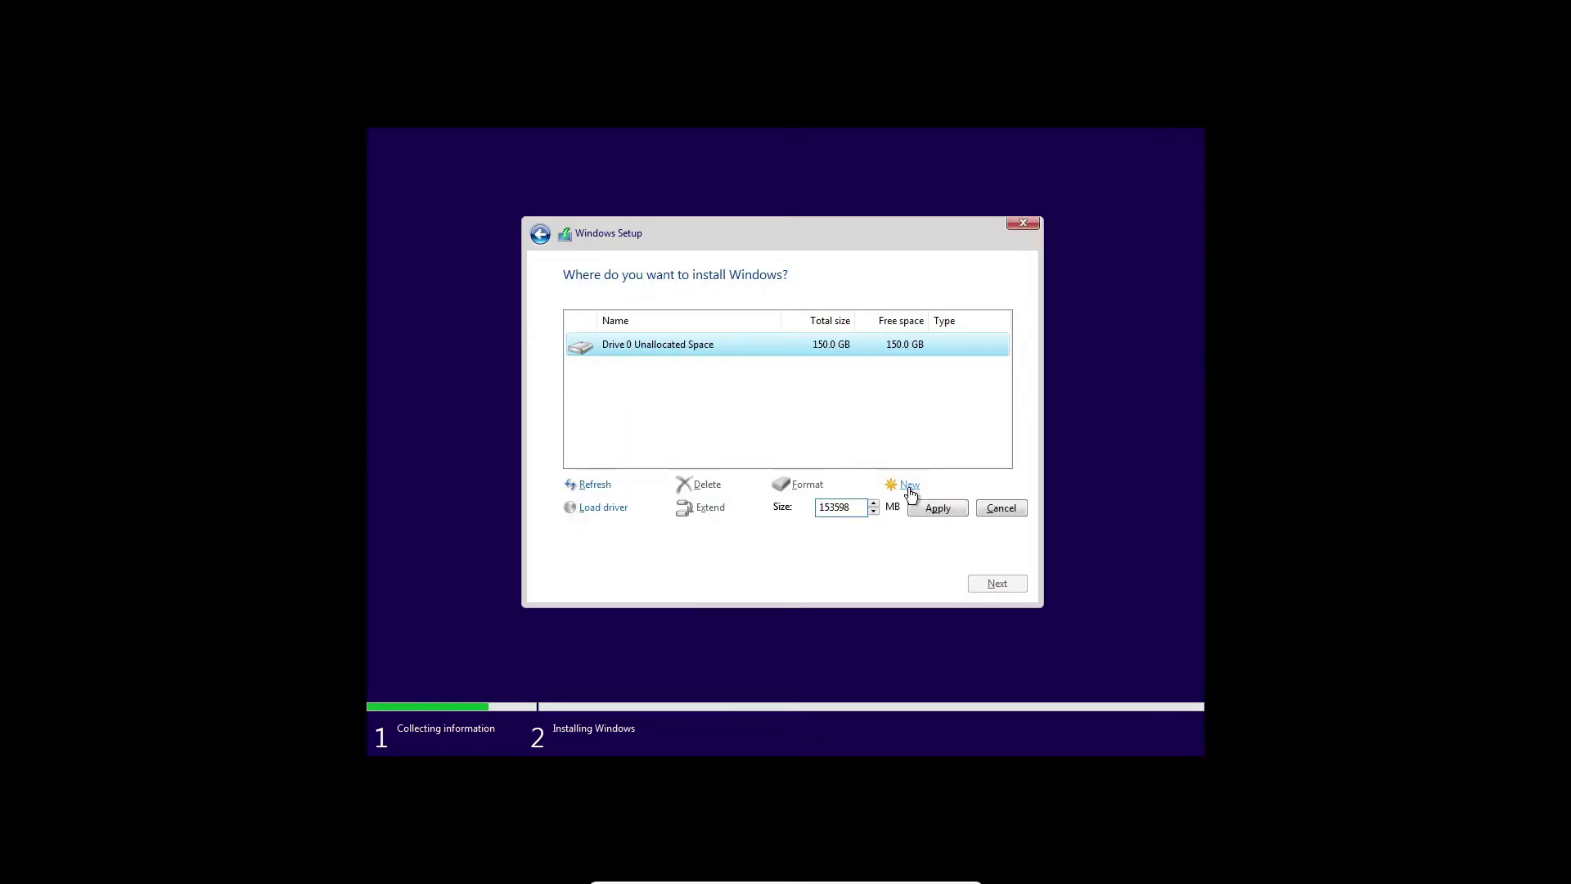
{"action": "left_click", "coordinate": [934, 508]}
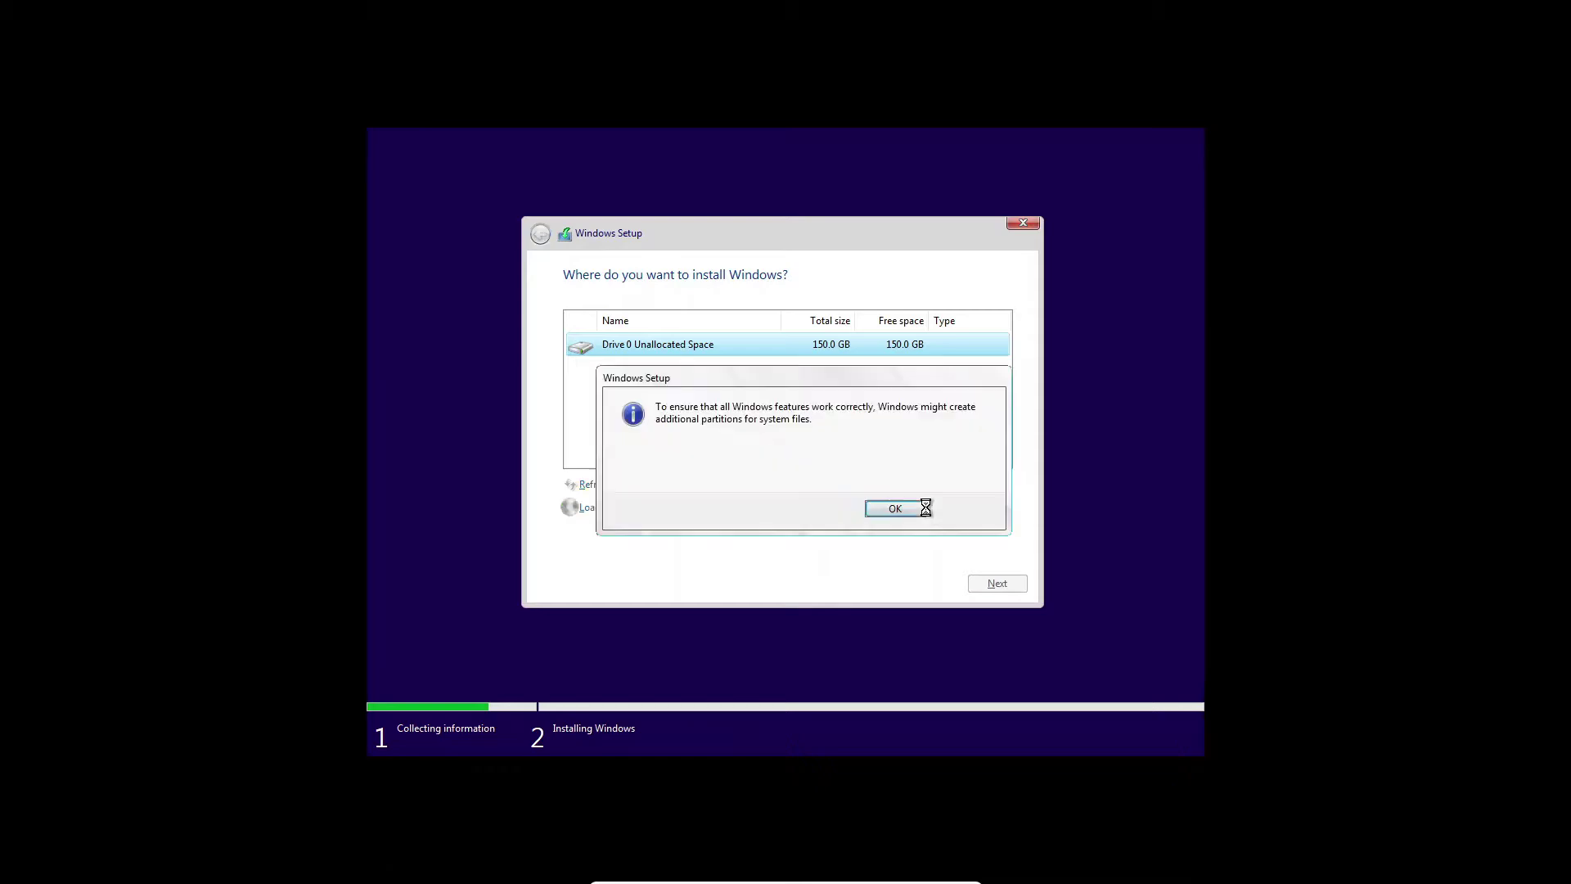
{"action": "left_click", "coordinate": [896, 508]}
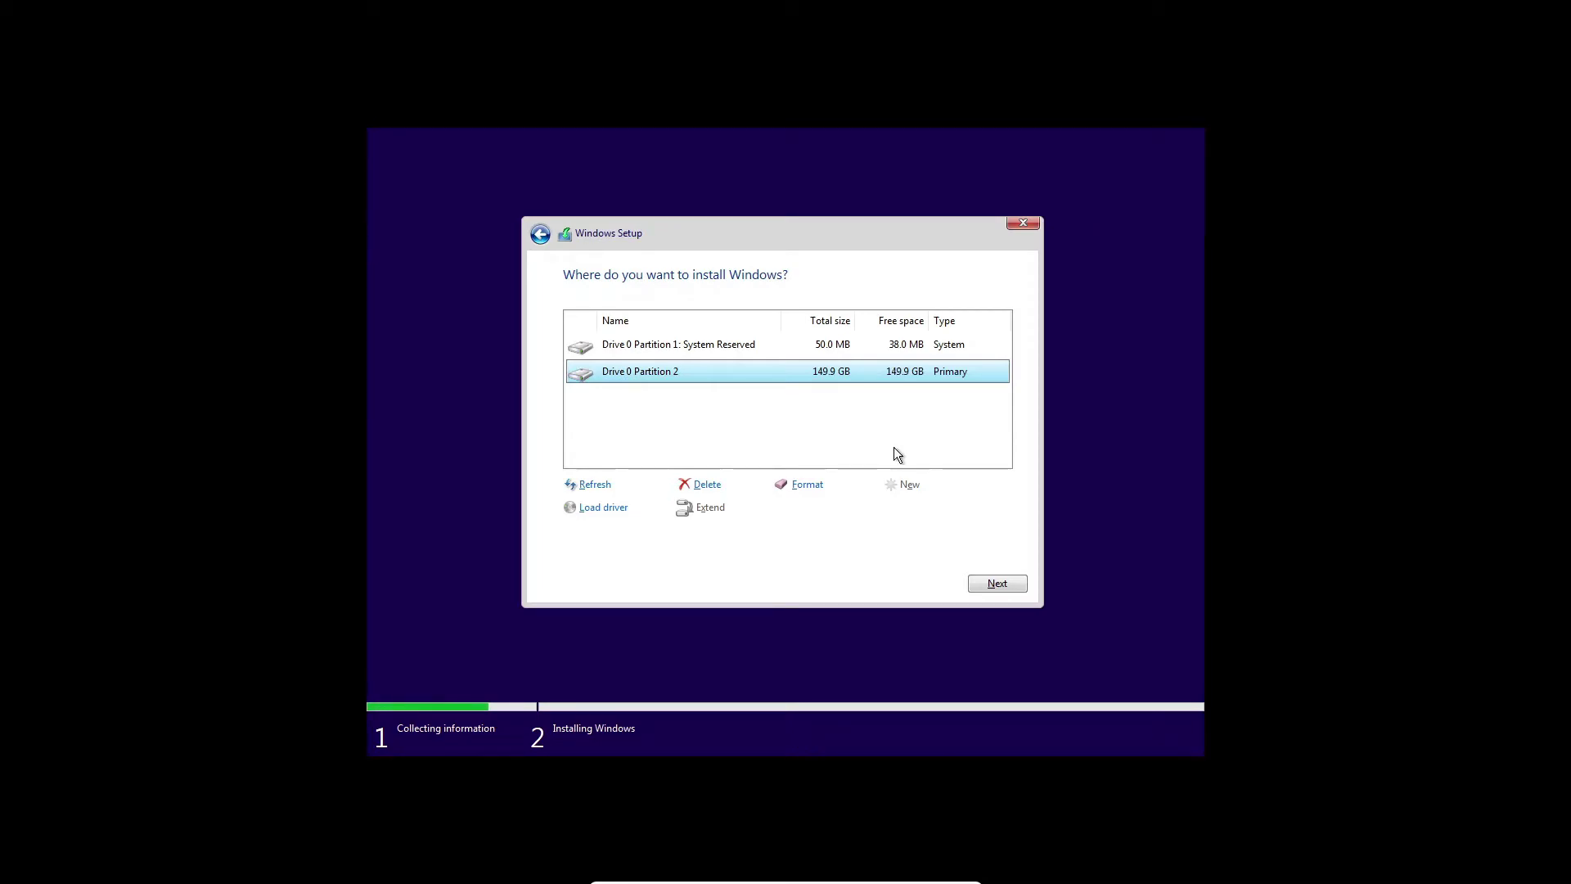
{"action": "left_click", "coordinate": [998, 585]}
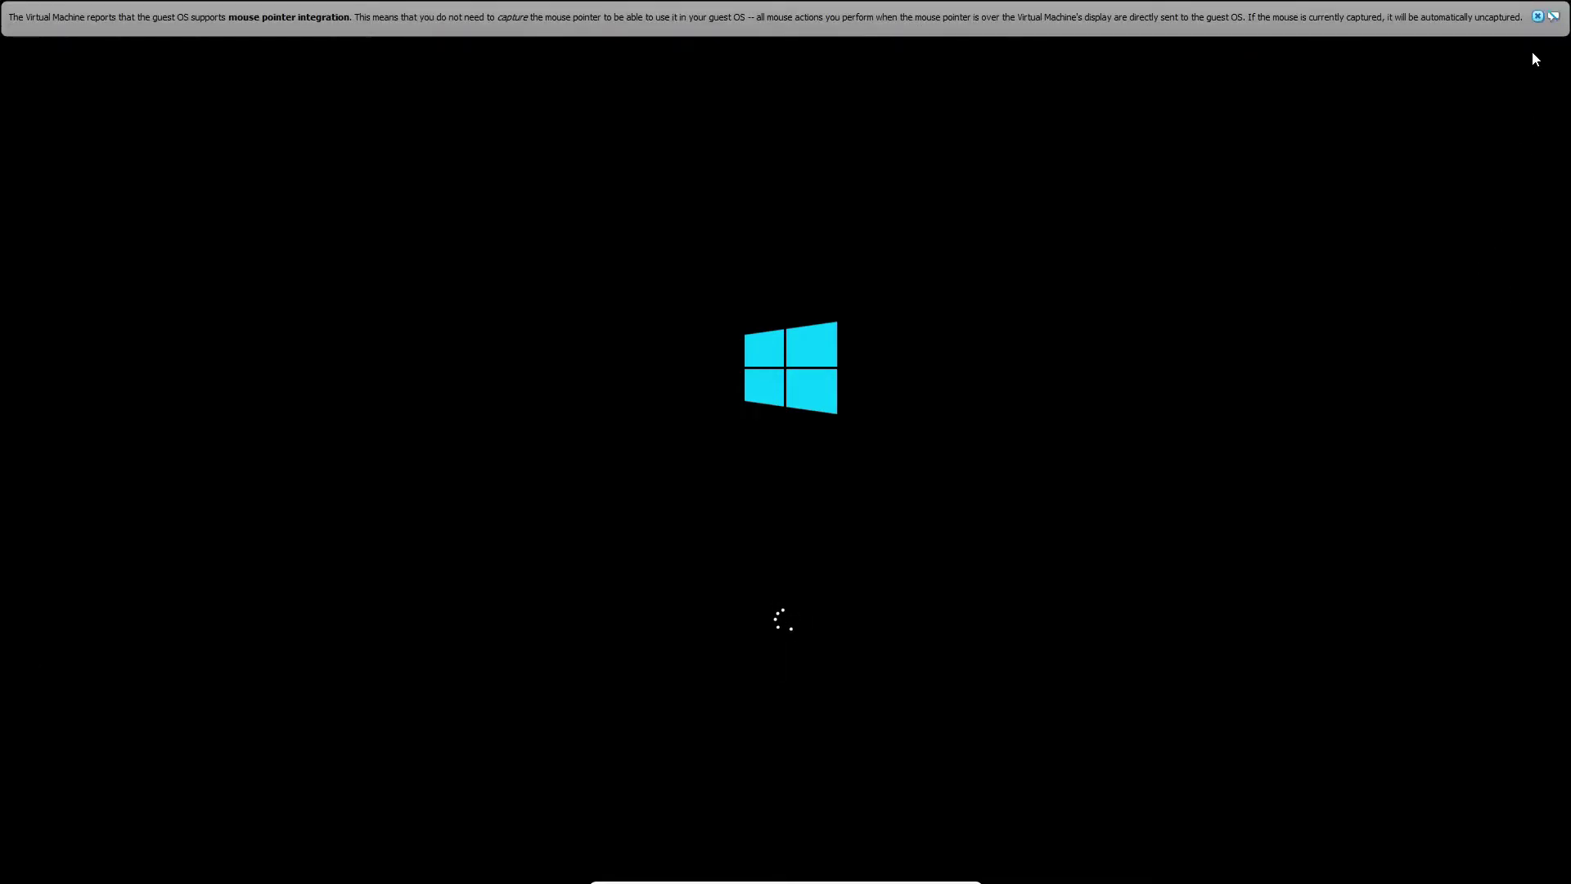
Dismiss the VirtualBox mouse notice and confirm United States as the region.
{"action": "left_click", "coordinate": [1538, 17]}
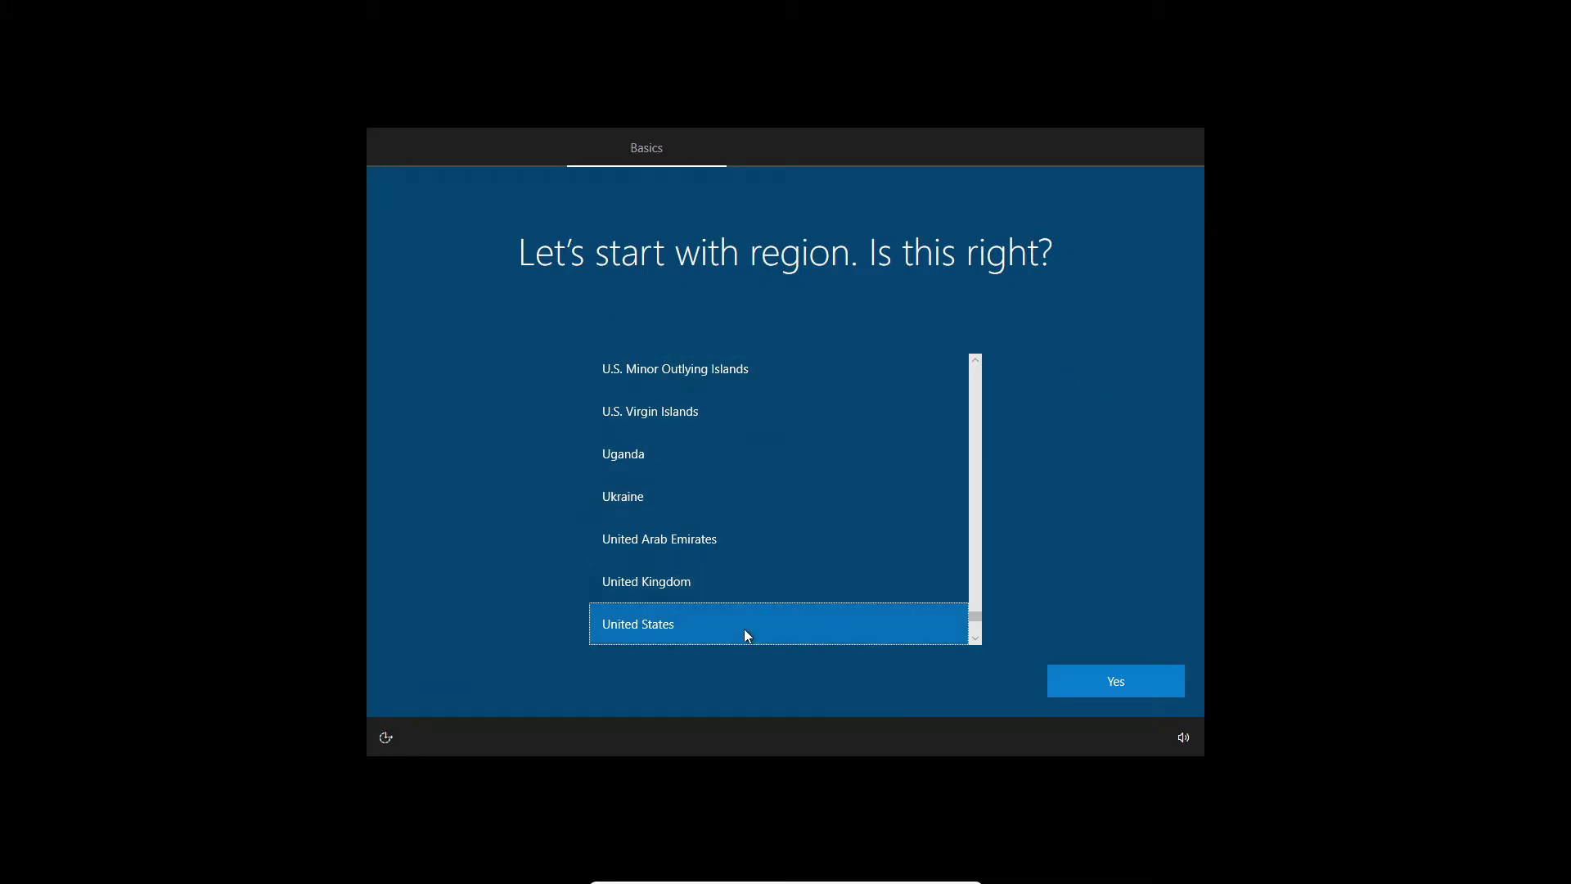
{"action": "scroll", "coordinate": [847, 560], "scroll_direction": "up", "scroll_amount": 7}
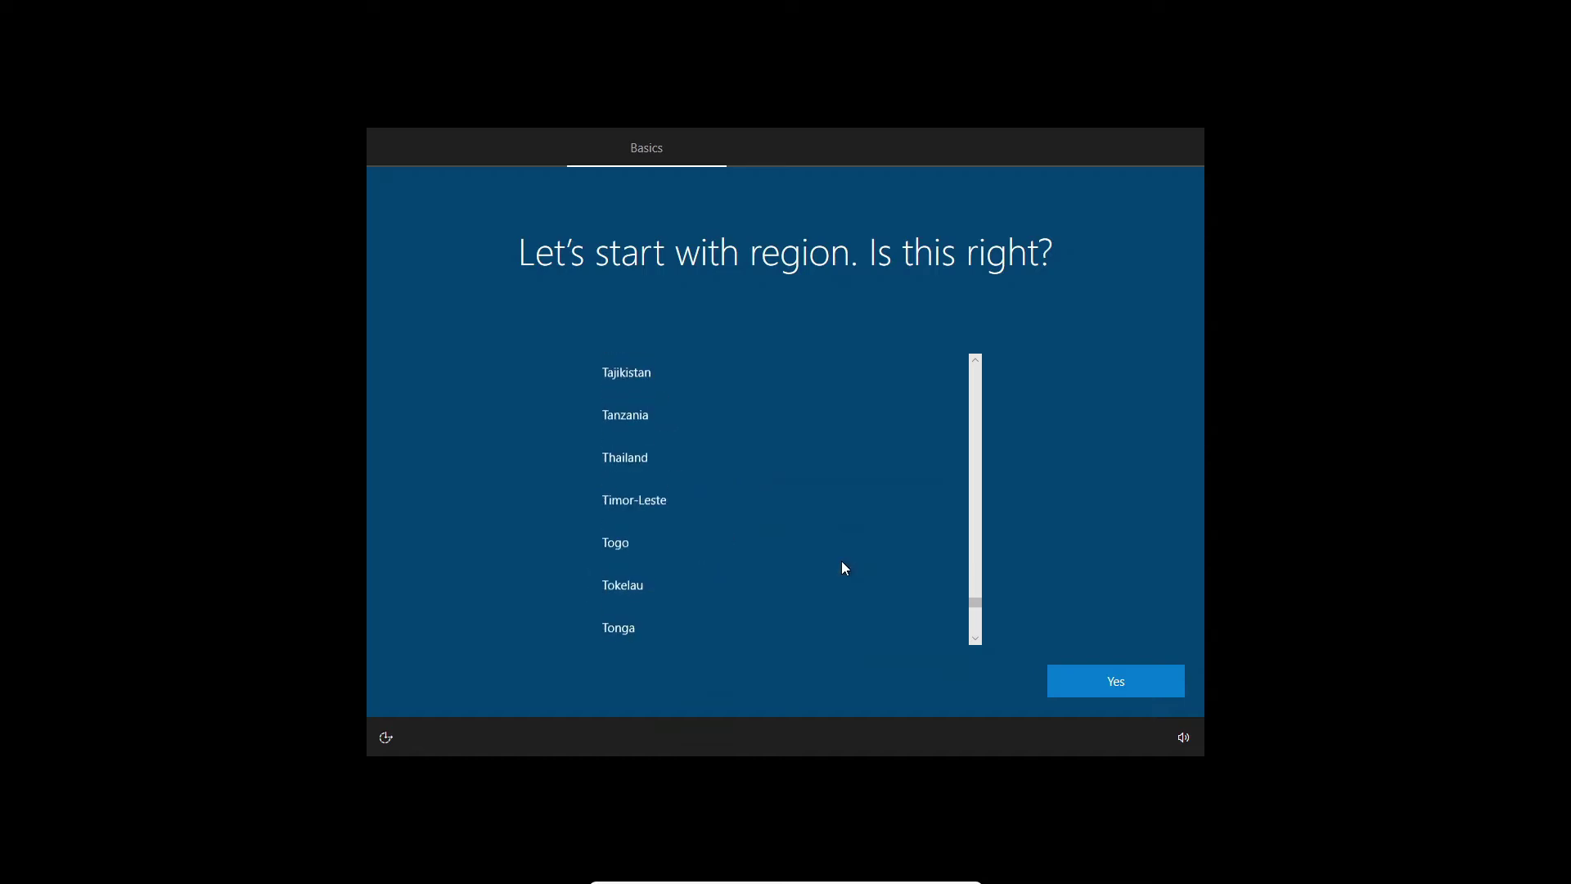
{"action": "scroll", "coordinate": [840, 564], "scroll_direction": "up", "scroll_amount": 12}
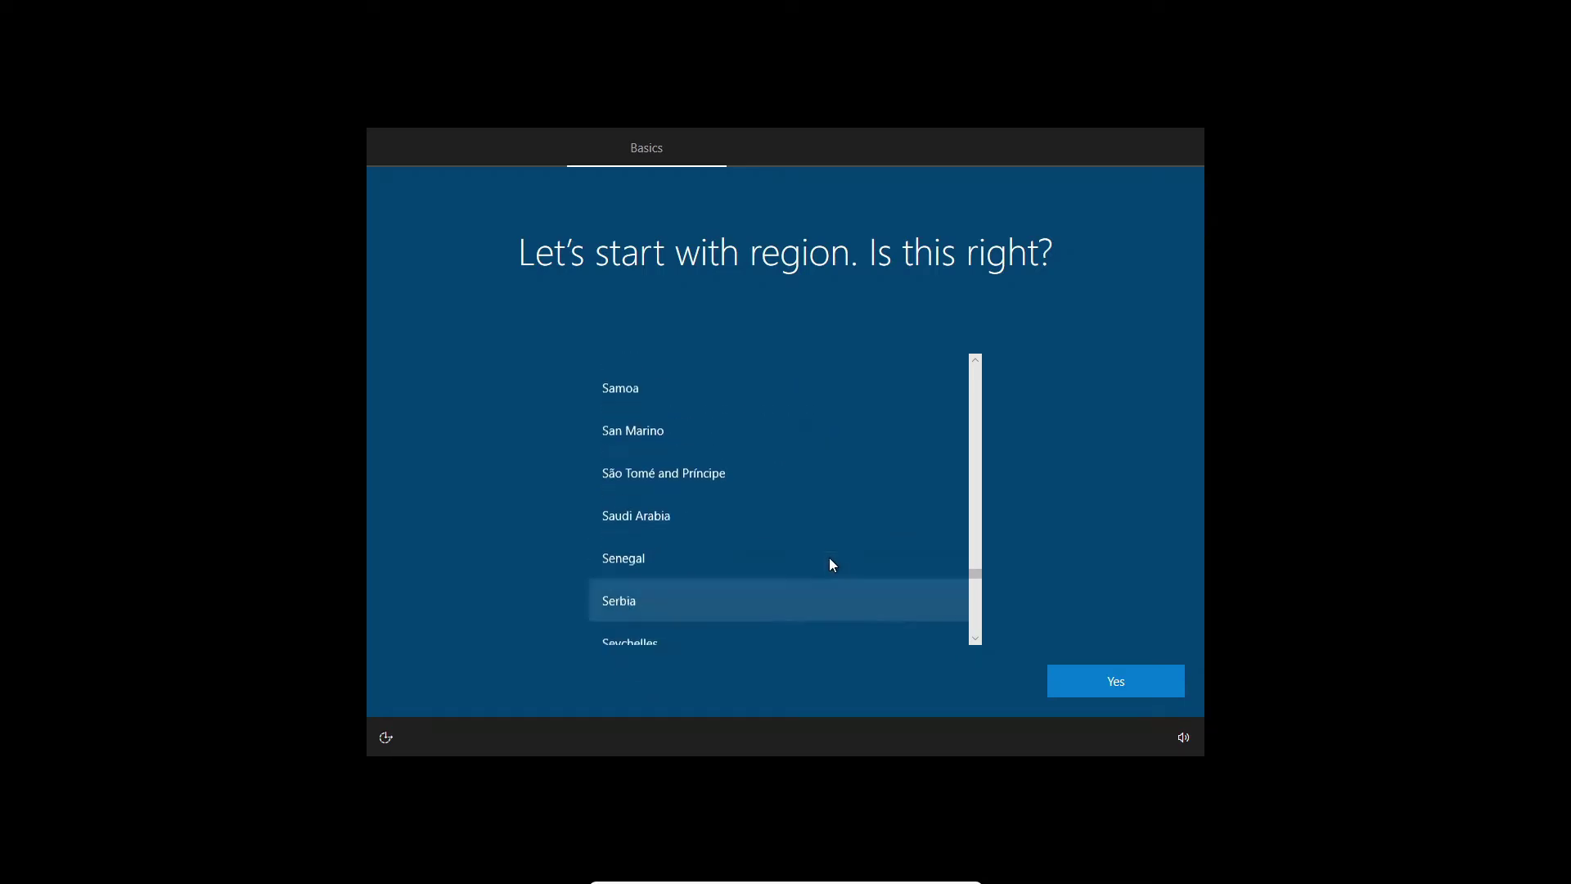
{"action": "scroll", "coordinate": [828, 563], "scroll_direction": "up", "scroll_amount": 13}
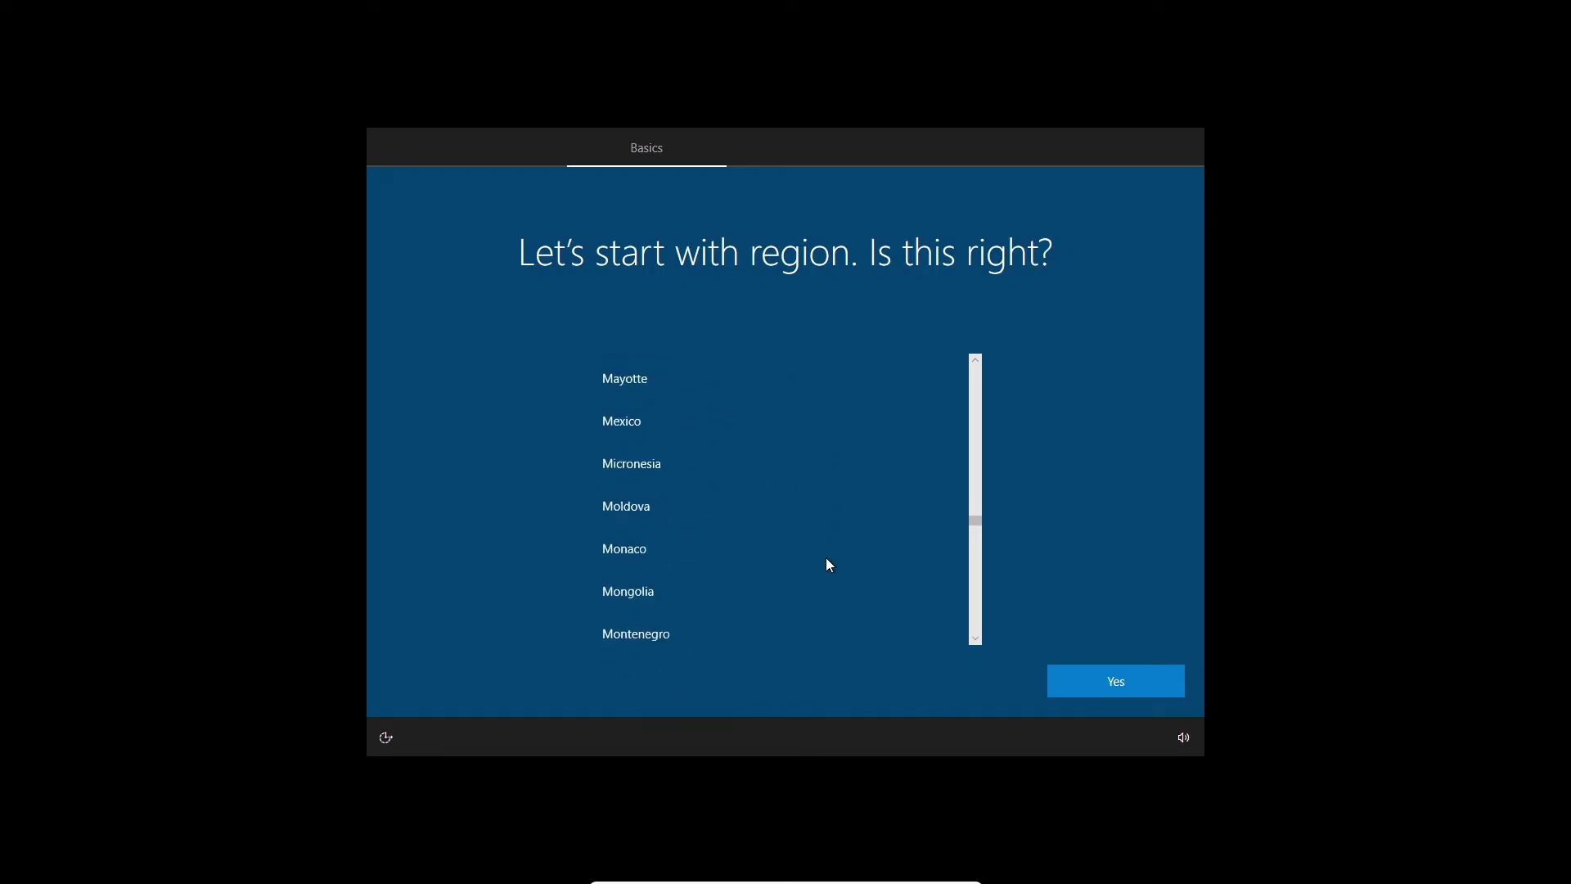
{"action": "scroll", "coordinate": [769, 514], "scroll_direction": "up", "scroll_amount": 11}
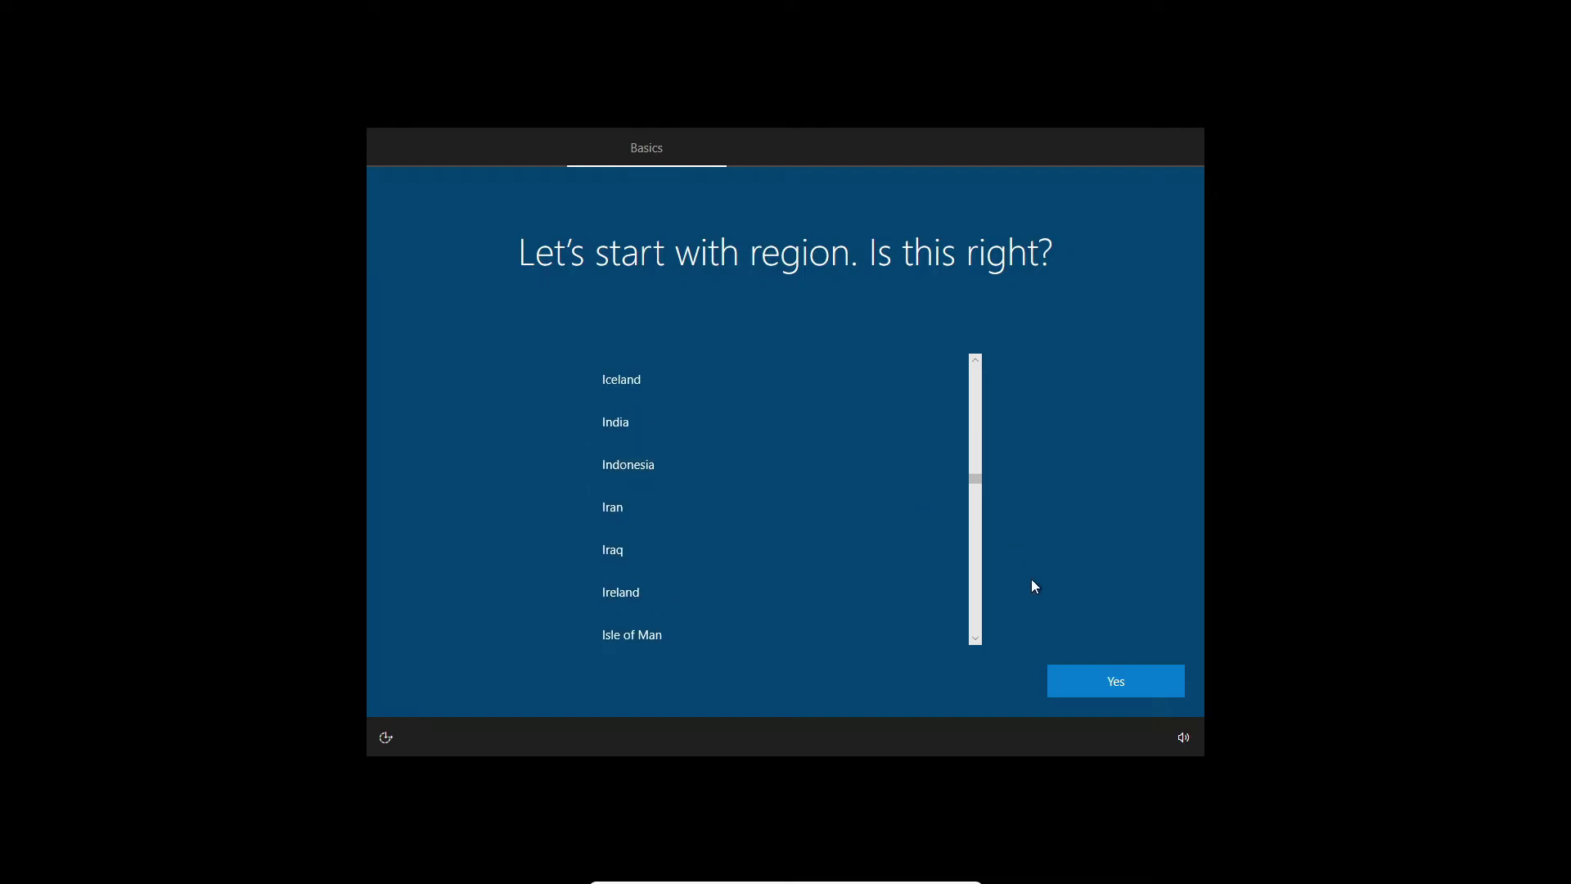
{"action": "scroll", "coordinate": [819, 515], "scroll_direction": "down", "scroll_amount": 4}
{"action": "scroll", "coordinate": [830, 521], "scroll_direction": "down", "scroll_amount": 10}
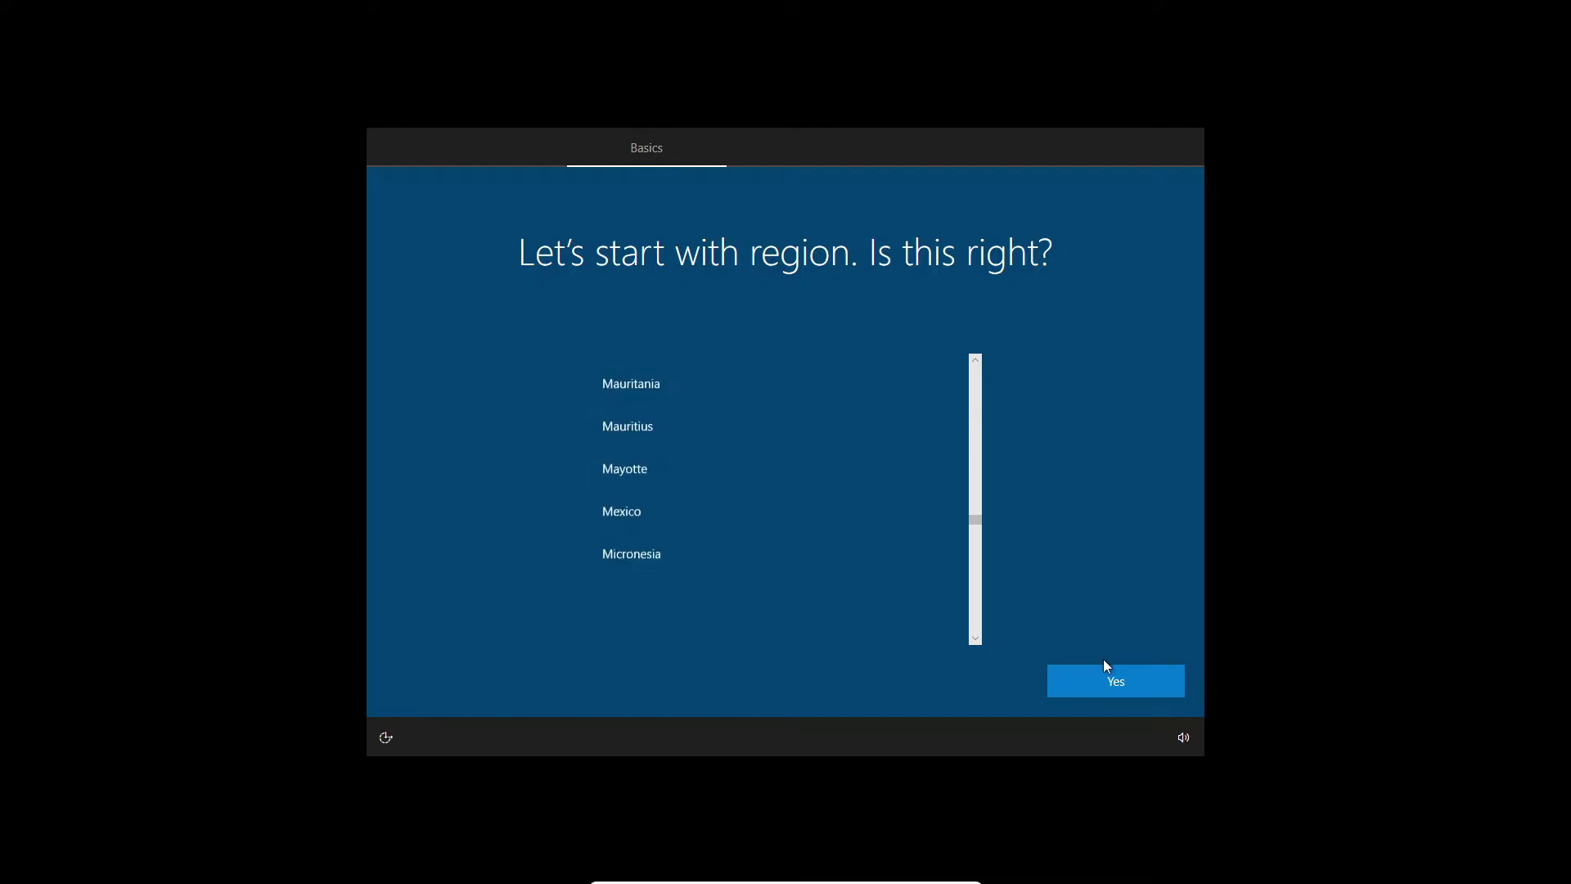
{"action": "left_click", "coordinate": [1112, 678]}
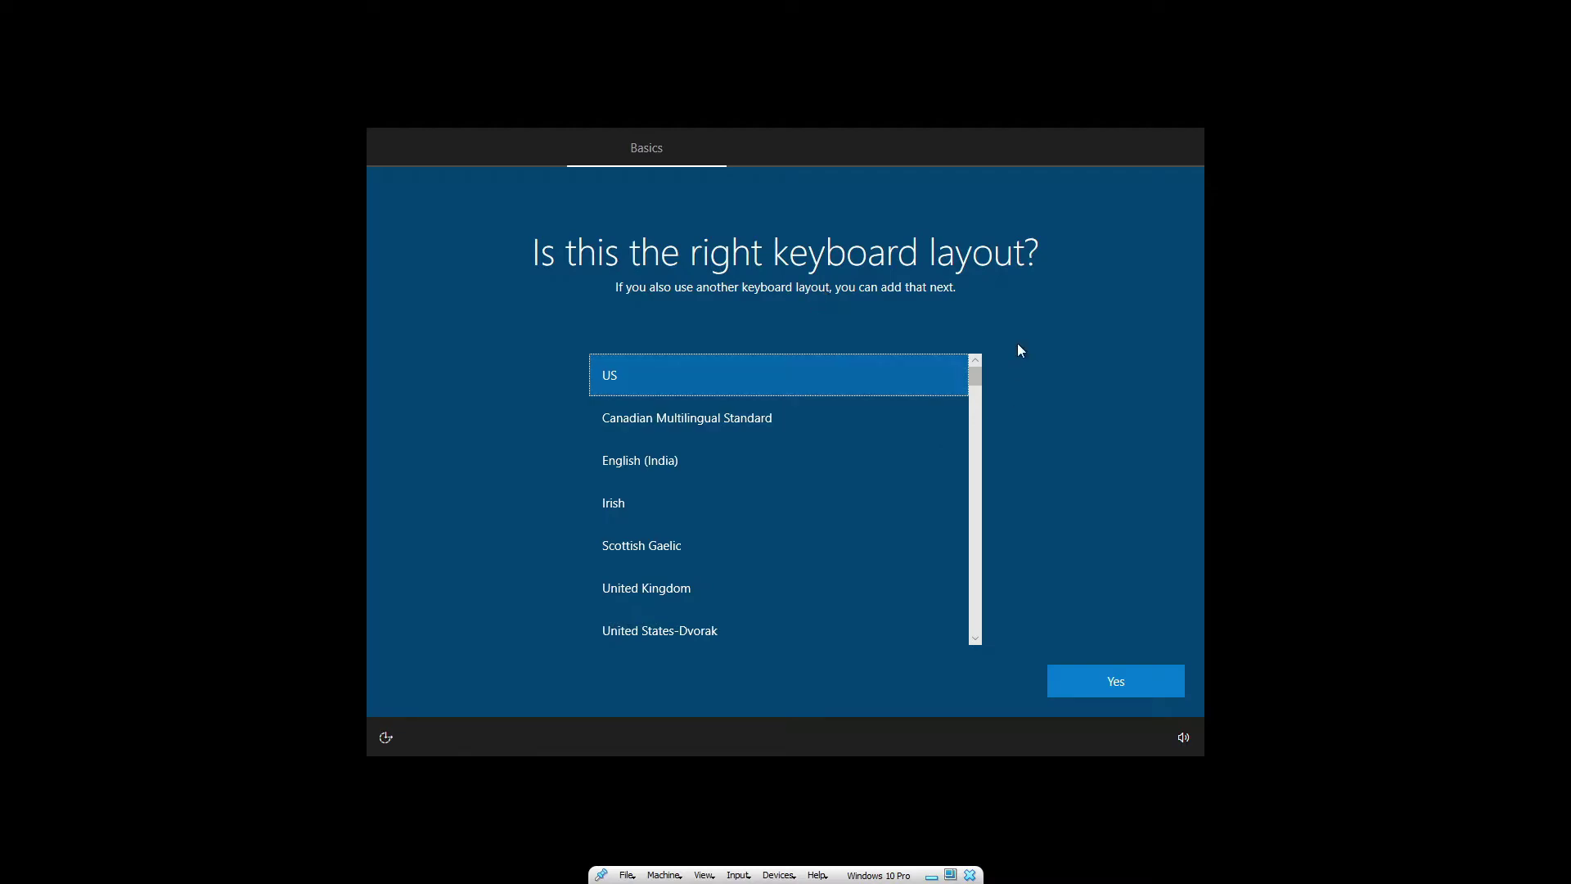
Keep the US keyboard layout and skip adding a second layout.
{"action": "left_click", "coordinate": [1148, 694]}
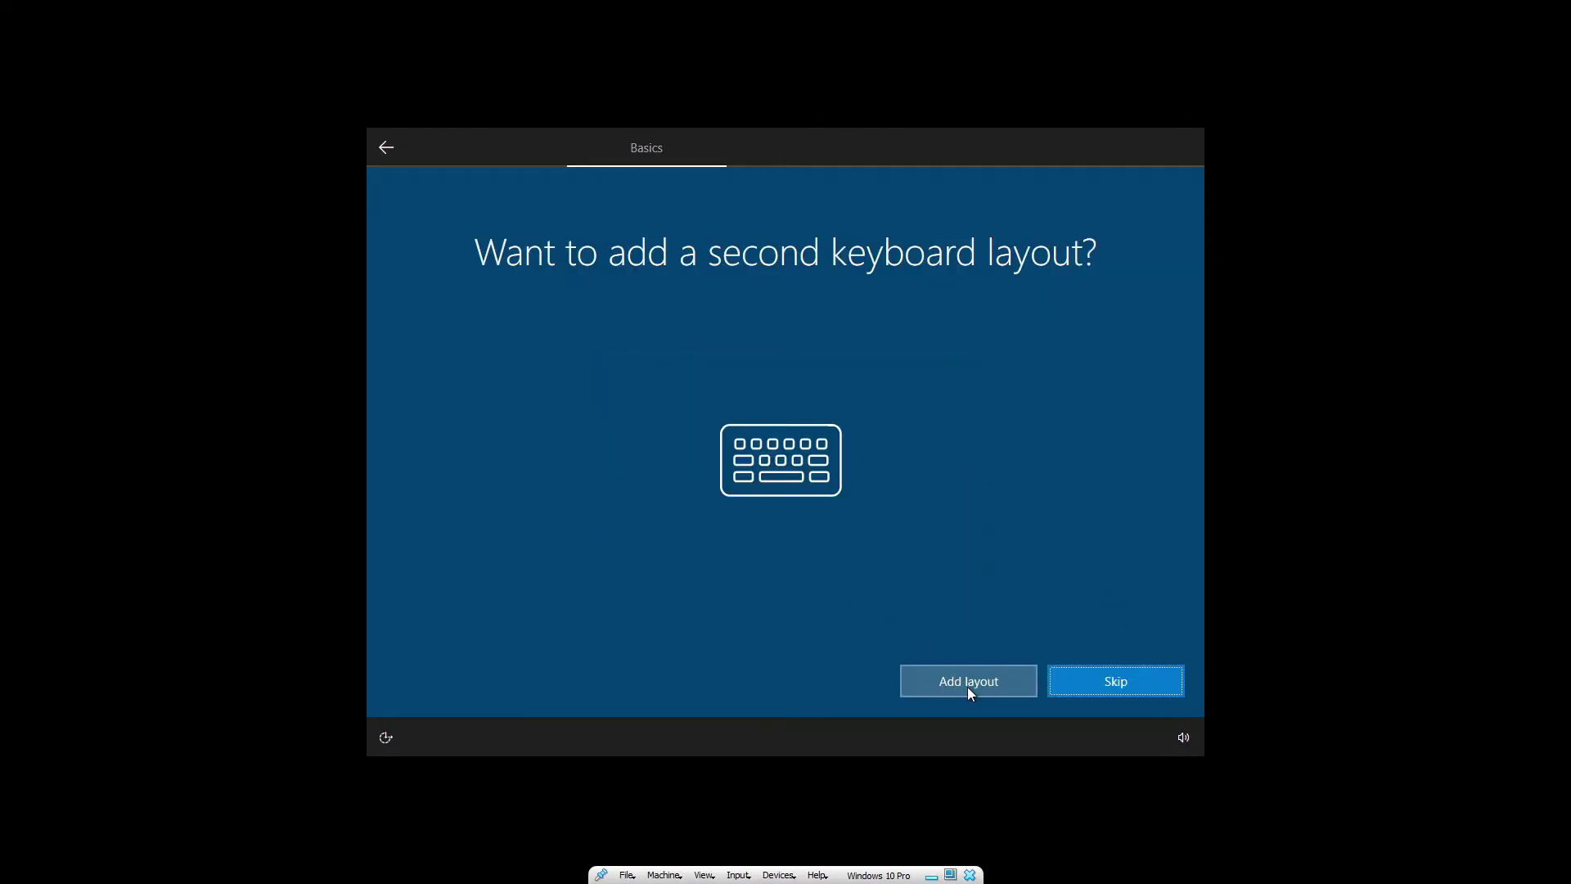
{"action": "left_click", "coordinate": [1131, 676]}
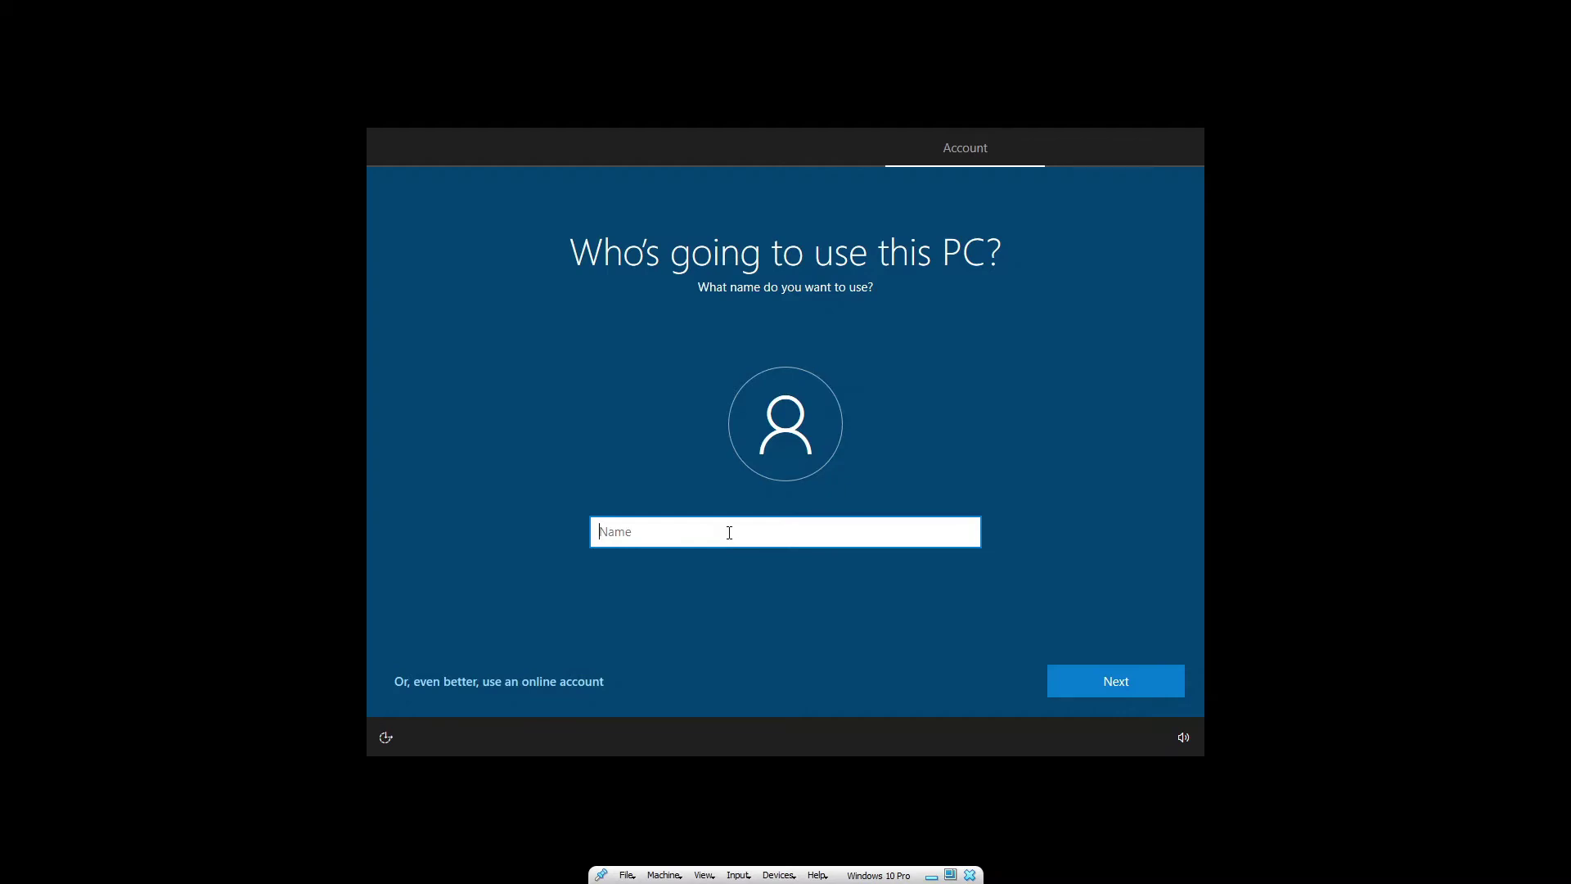
Enter the local account's full user name, correcting a typo, and submit it.
{"action": "type", "text": "Denny Tnuaja"}
{"action": "key", "text": "BackSpace"}
{"action": "key", "text": "BackSpace"}
{"action": "key", "text": "BackSpace"}
{"action": "key", "text": "BackSpace"}
{"action": "key", "text": "BackSpace"}
{"action": "type", "text": "anujaya"}
{"action": "left_click", "coordinate": [1084, 694]}
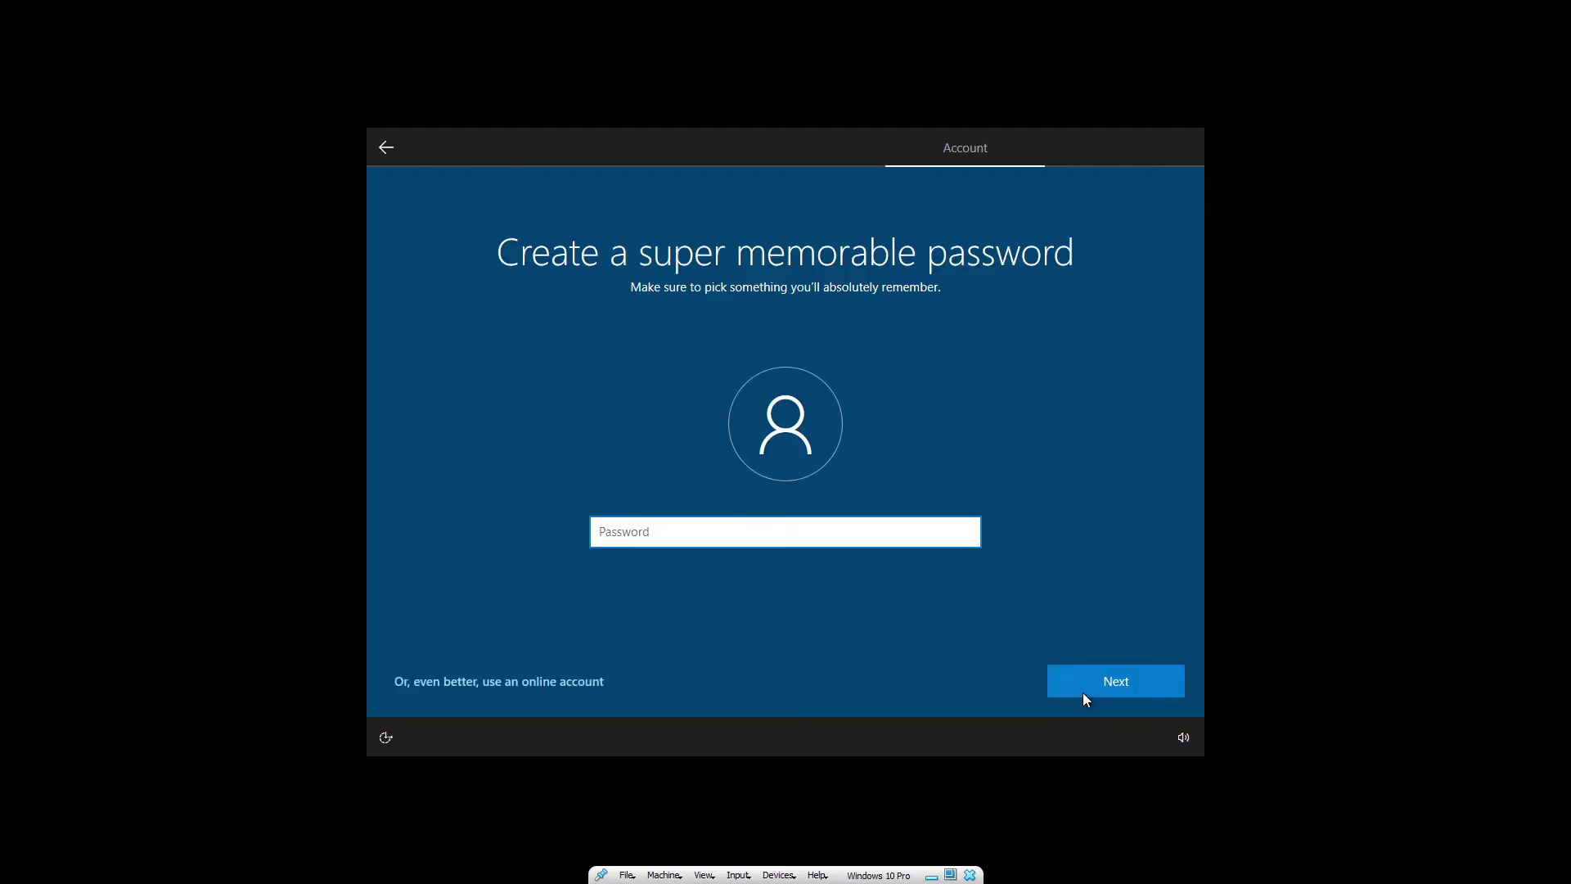
Set a password for the local account.
{"action": "type", "text": "•••"}
{"action": "key", "text": "BackSpace"}
{"action": "key", "text": "BackSpace"}
{"action": "key", "text": "BackSpace"}
{"action": "type", "text": "••••"}
{"action": "key", "text": "Return"}
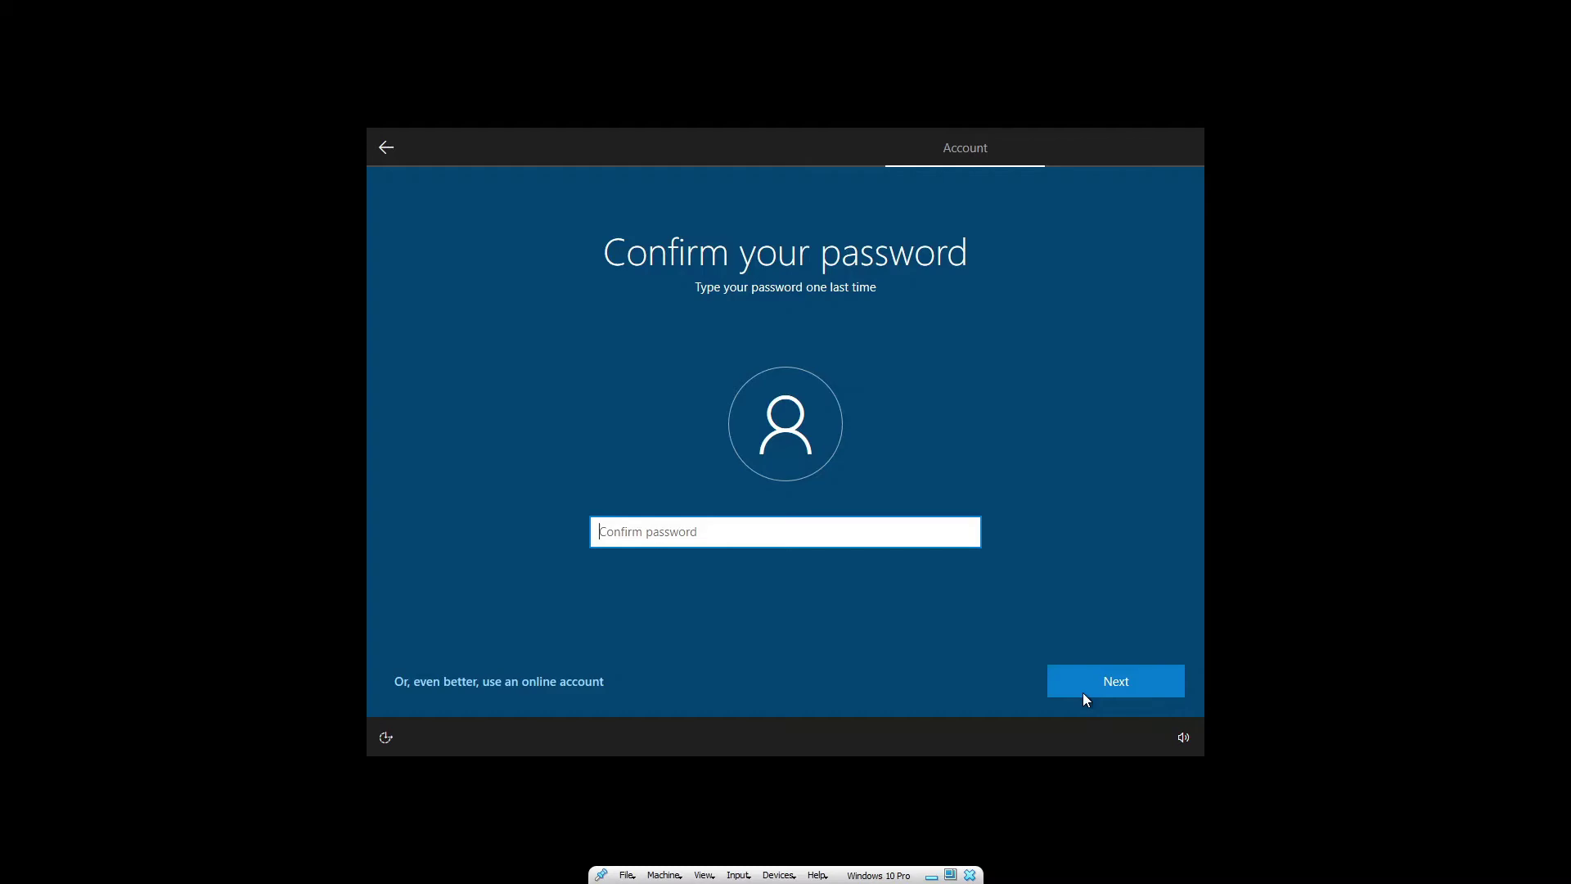
Confirm the password and choose the first pet's name security question.
{"action": "type", "text": "••••"}
{"action": "key", "text": "Return"}
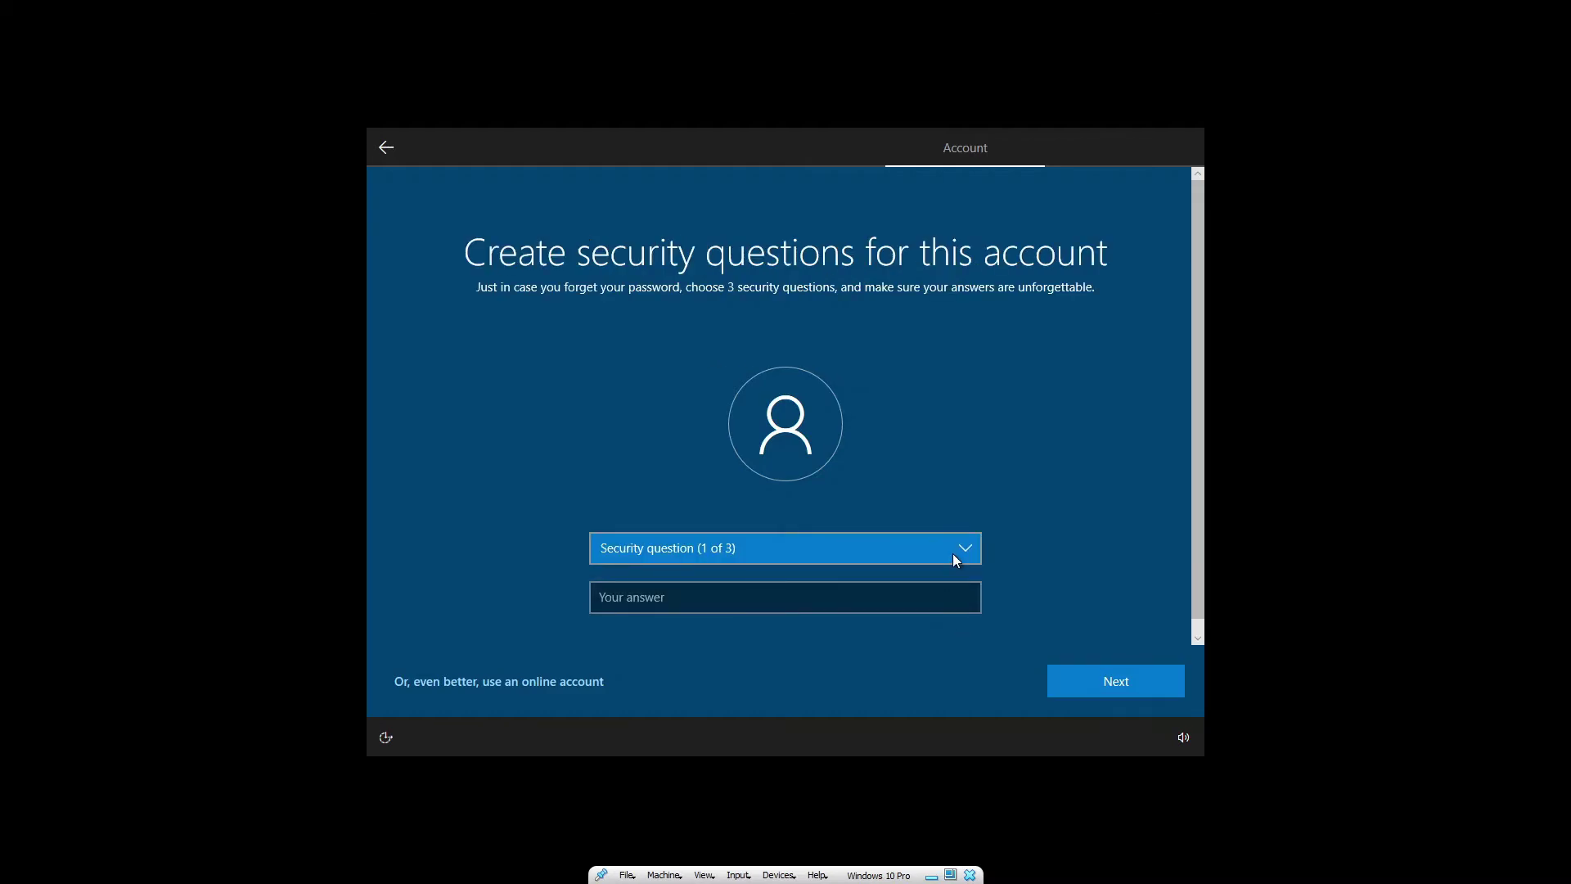
{"action": "left_click", "coordinate": [952, 553]}
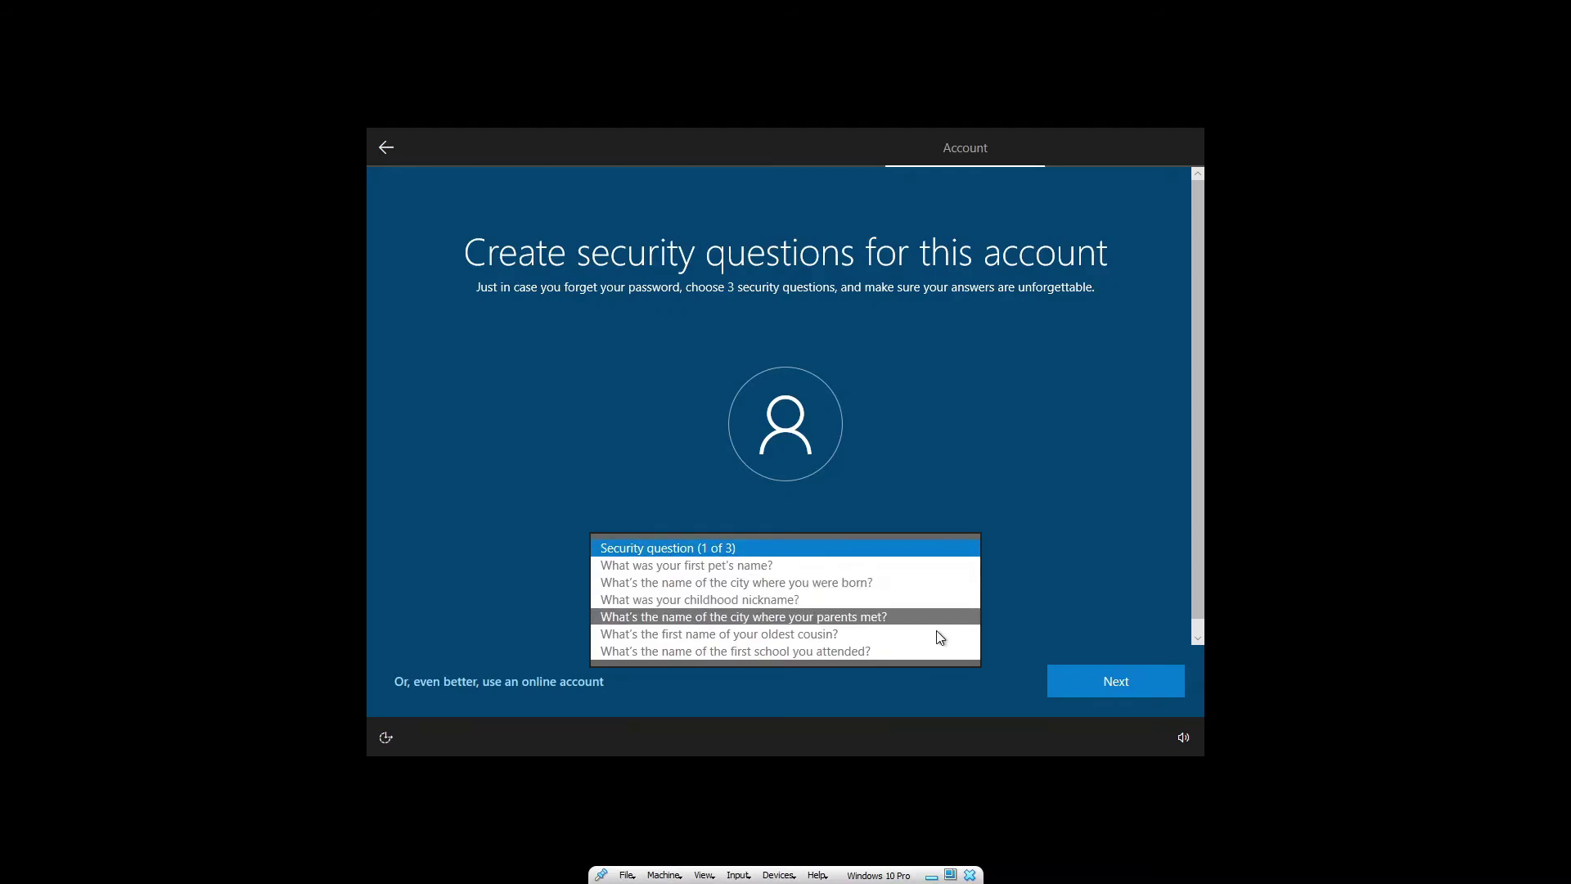
{"action": "left_click", "coordinate": [941, 566]}
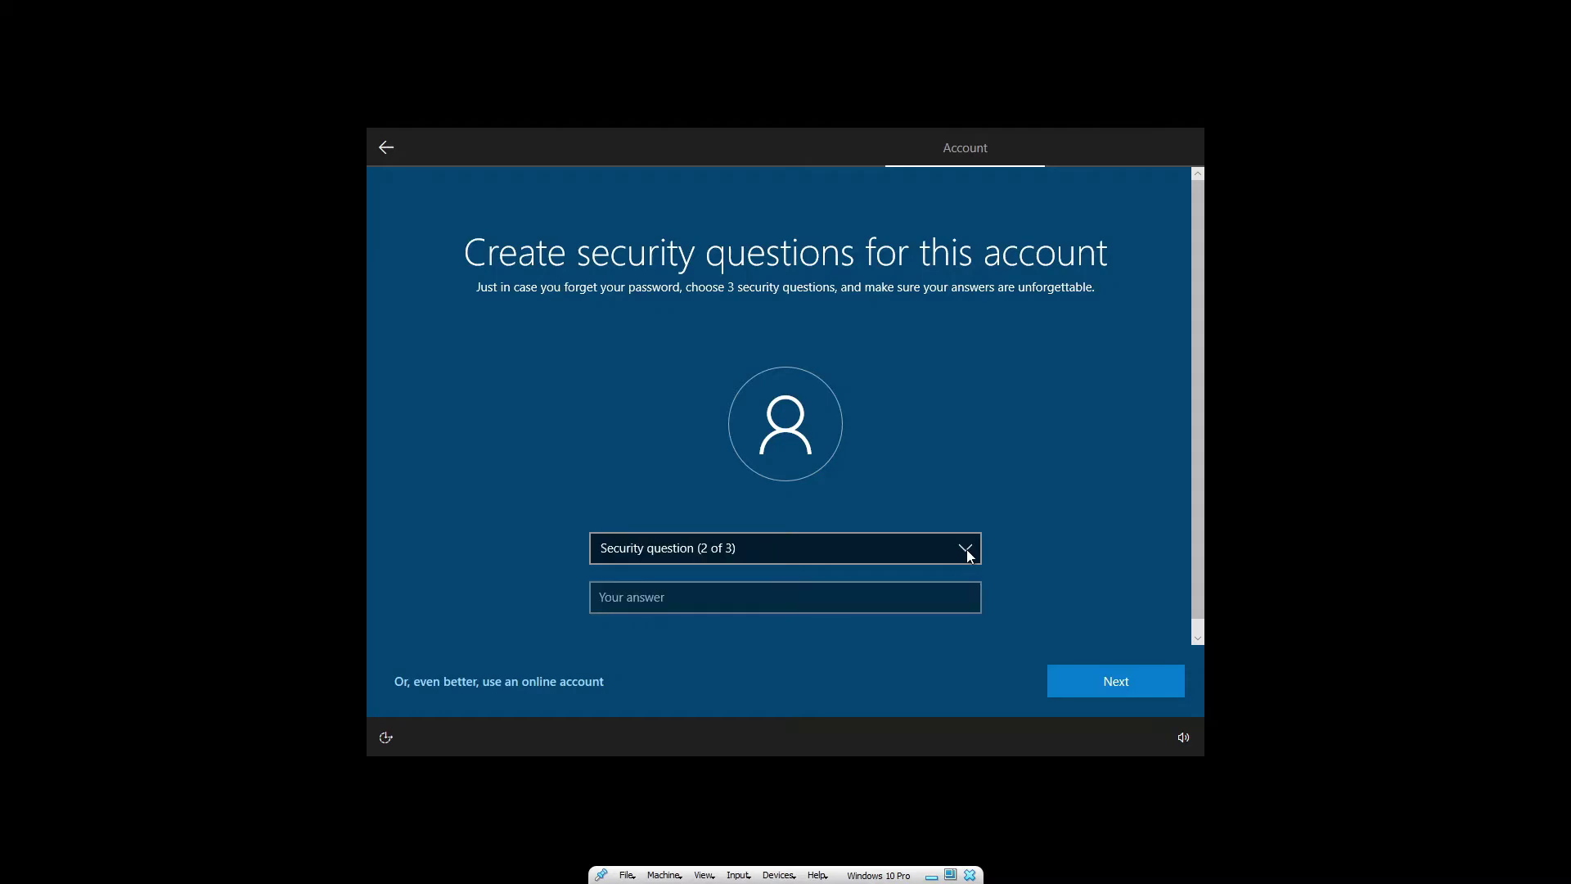
Choose the birth city question as the second security question and answer it.
{"action": "left_click", "coordinate": [971, 557]}
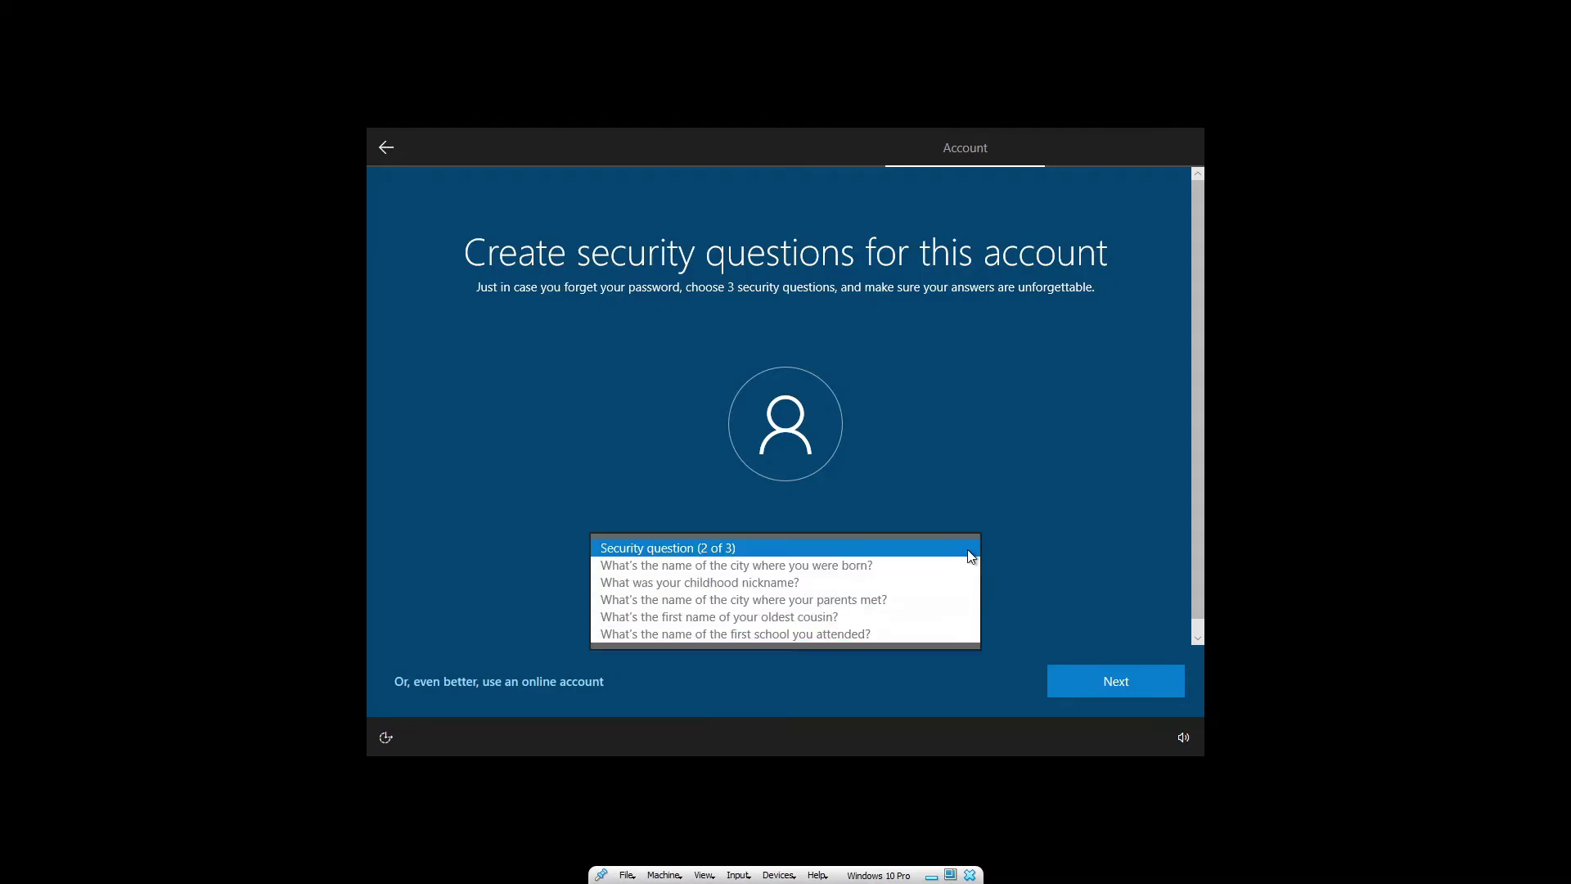
{"action": "left_click", "coordinate": [922, 567]}
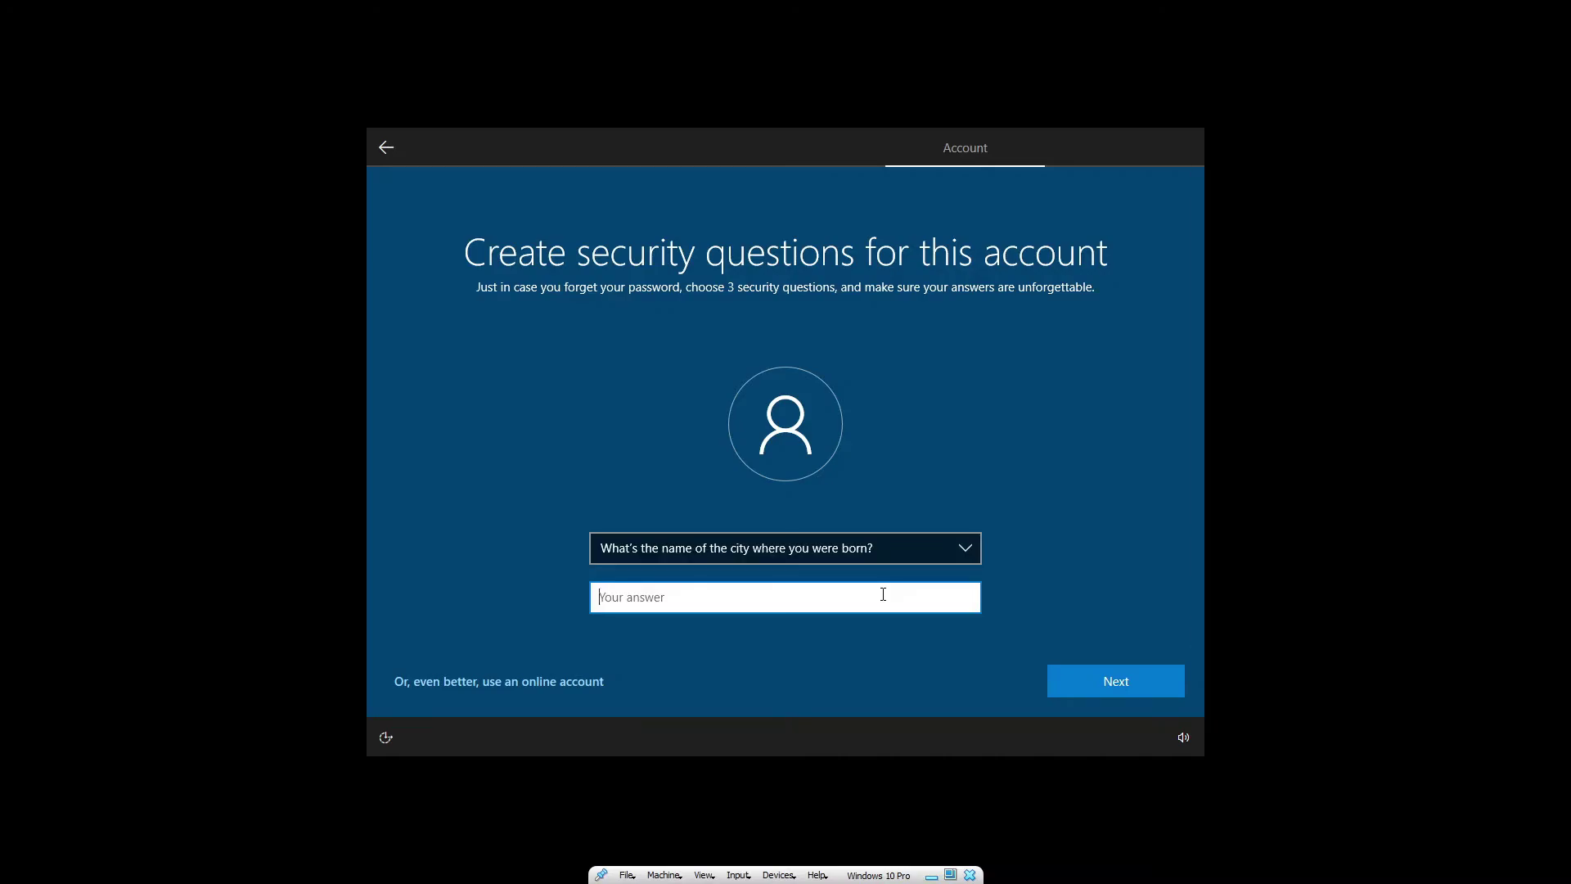
{"action": "left_click", "coordinate": [1130, 678]}
Choose the childhood nickname question as the third security question and answer it.
{"action": "left_click", "coordinate": [942, 553]}
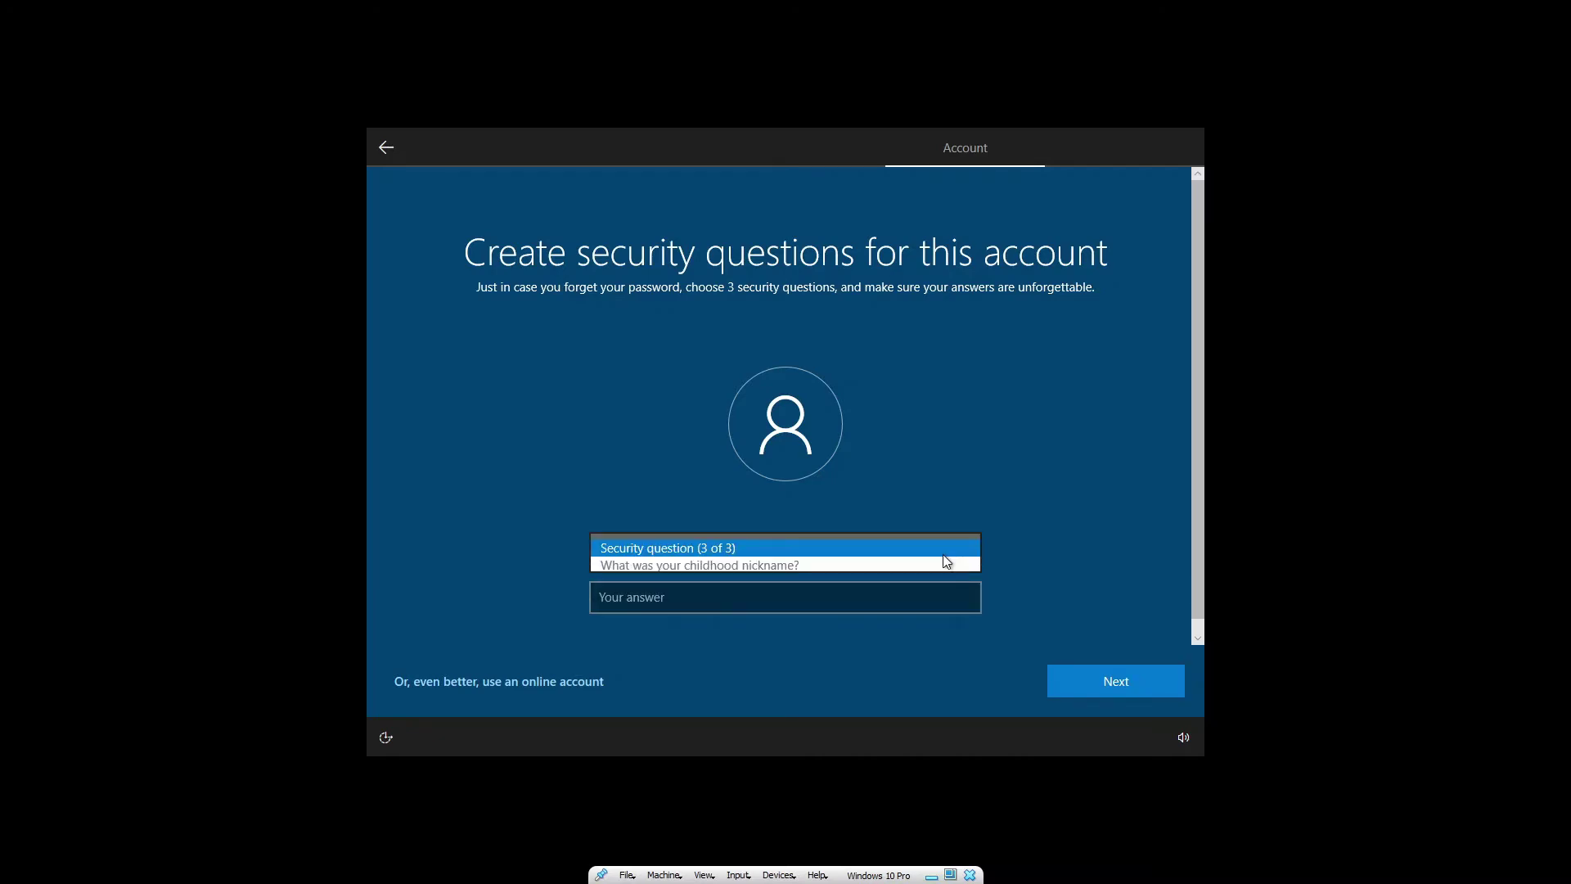
{"action": "left_click", "coordinate": [944, 566]}
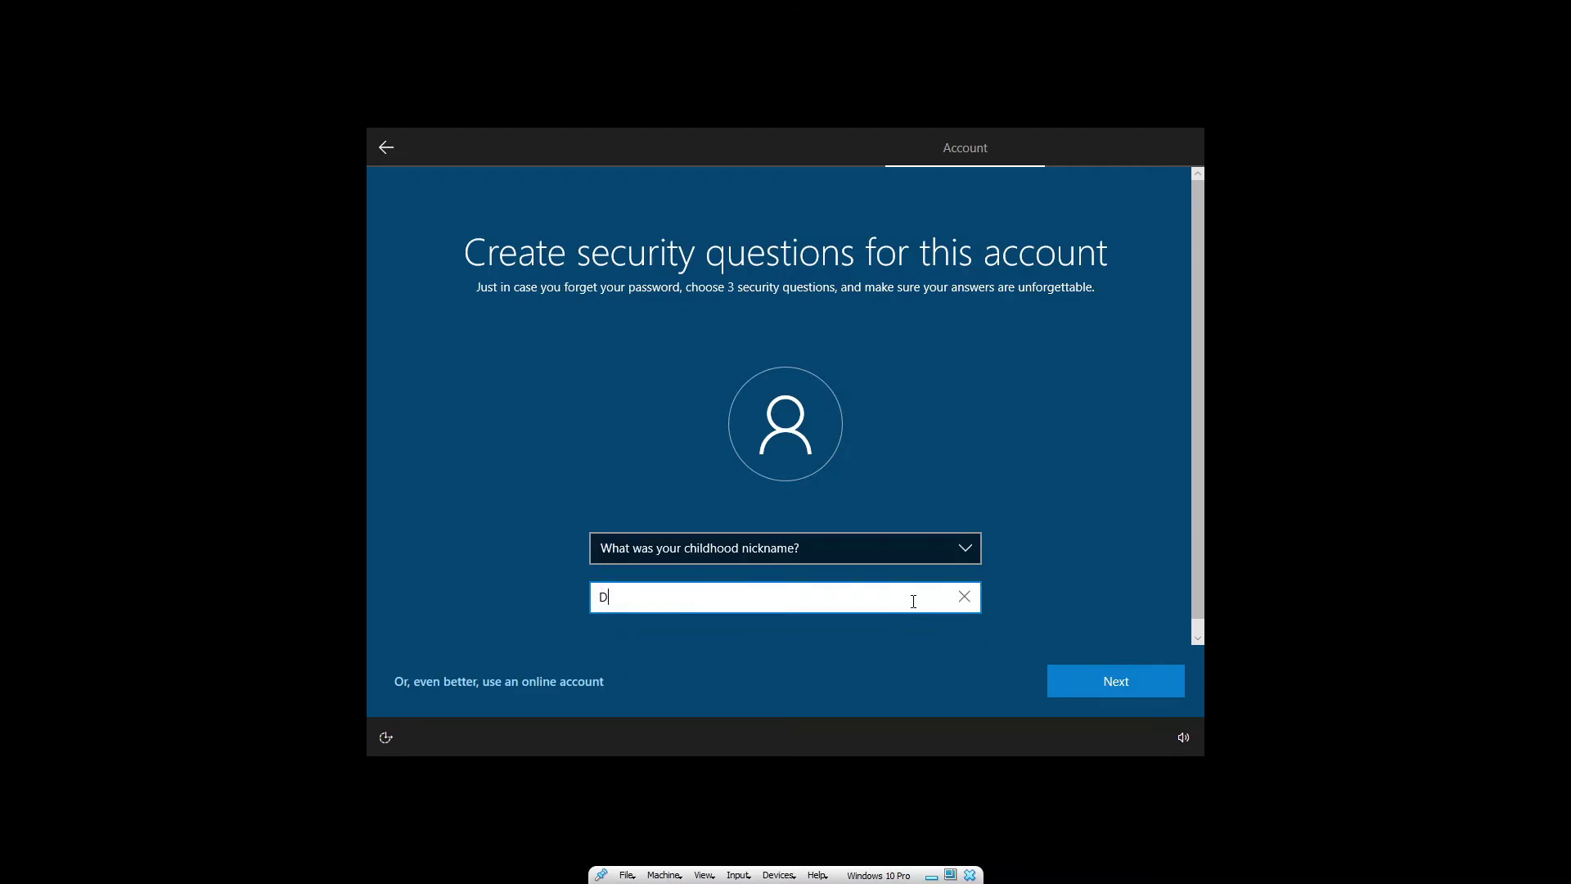
{"action": "left_click", "coordinate": [1108, 686]}
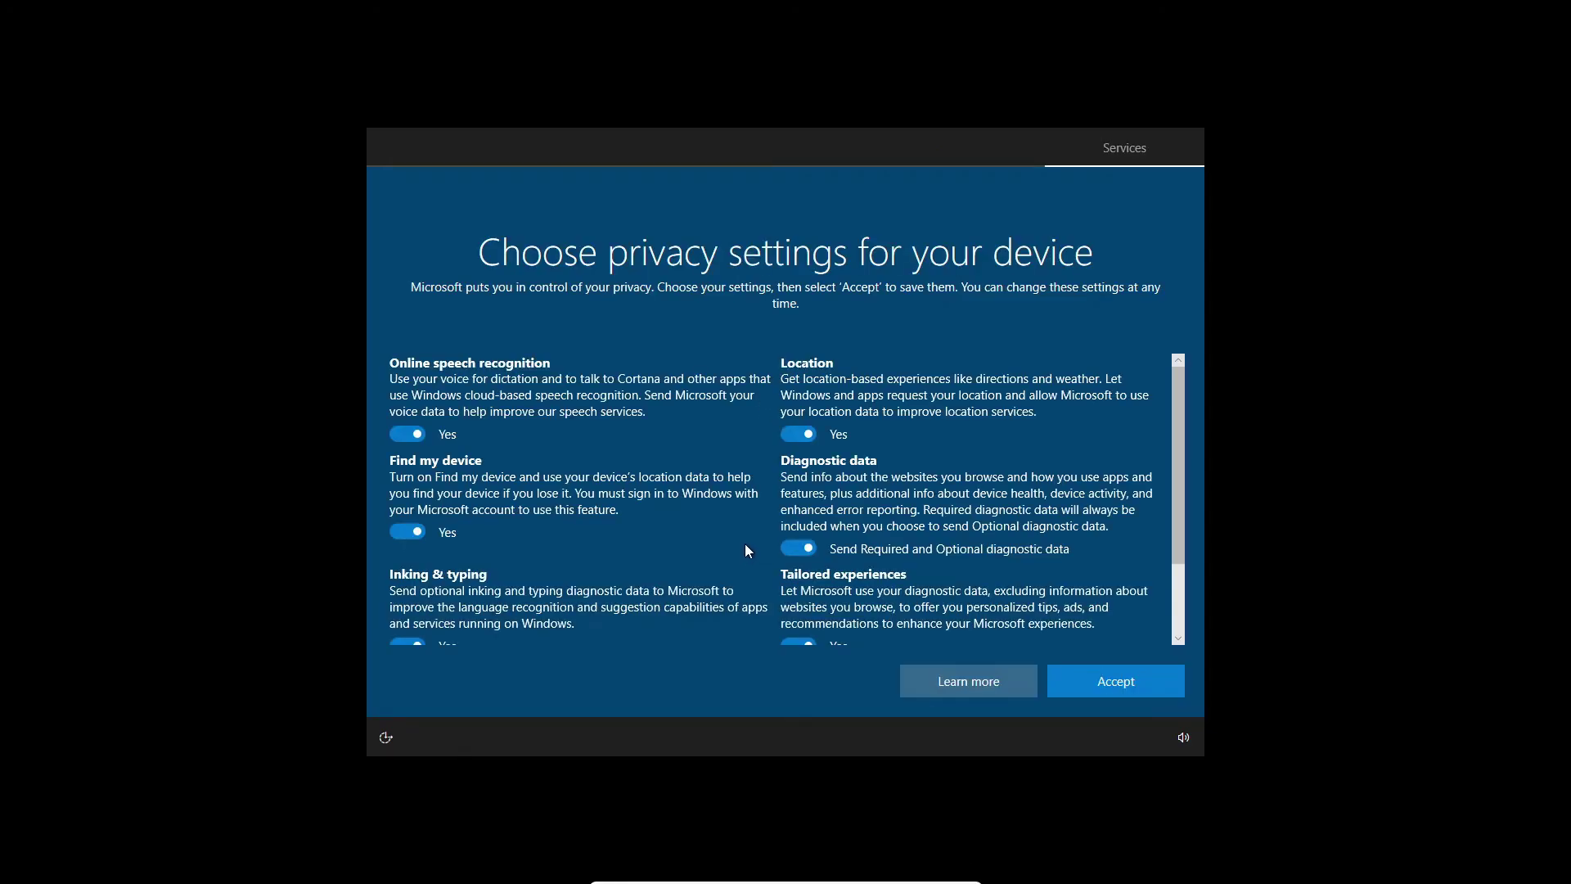
{"action": "scroll", "coordinate": [759, 464], "scroll_direction": "down", "scroll_amount": 1}
{"action": "scroll", "coordinate": [759, 464], "scroll_direction": "up", "scroll_amount": 1}
{"action": "scroll", "coordinate": [759, 464], "scroll_direction": "down", "scroll_amount": 1}
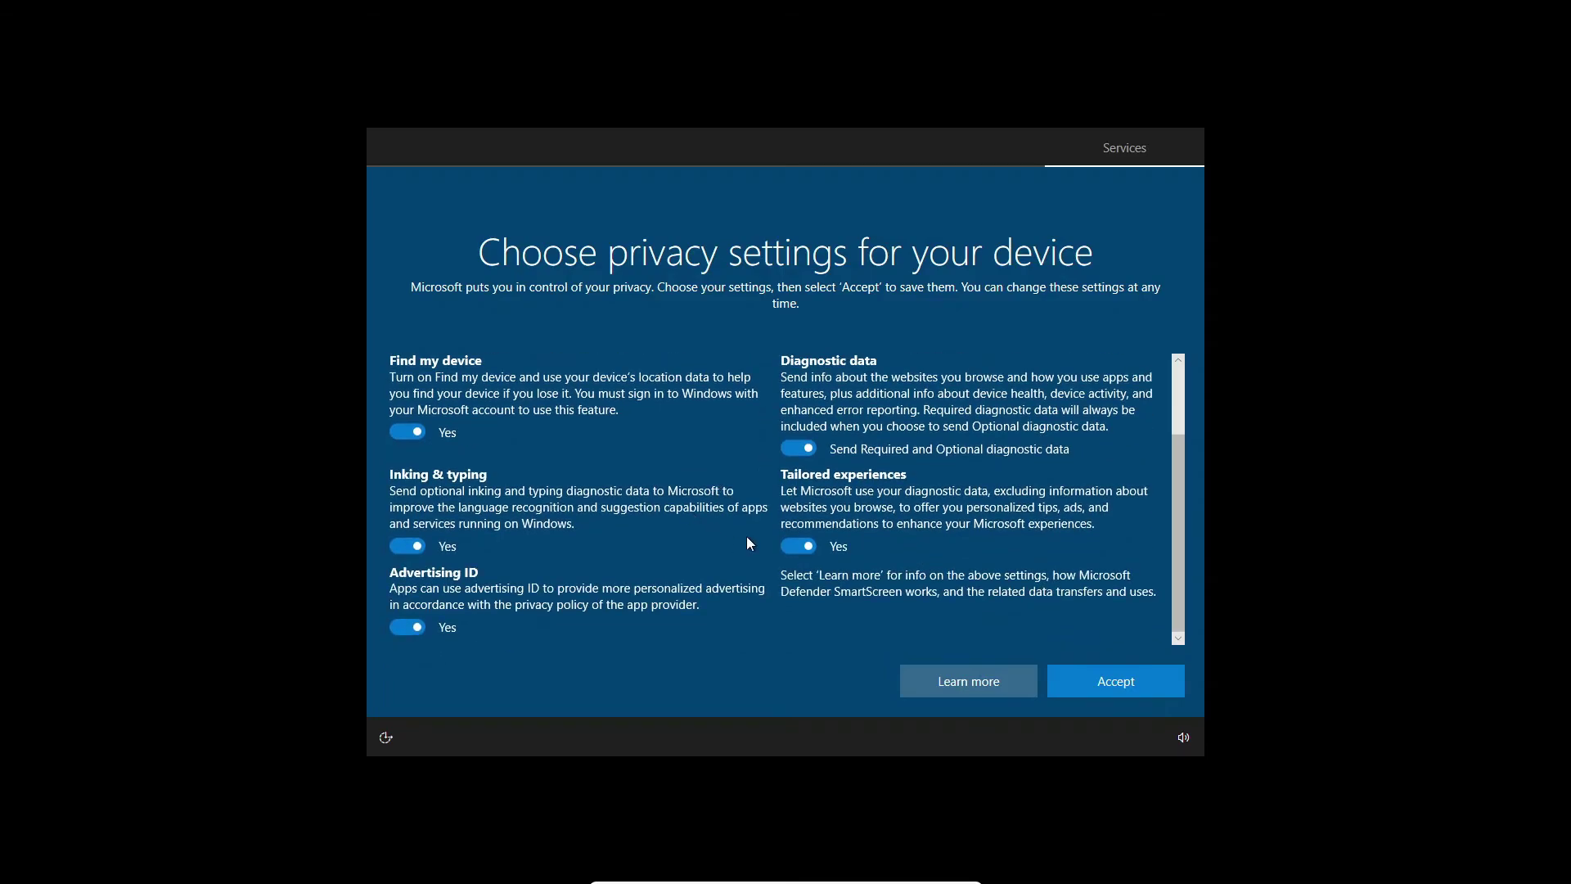
{"action": "scroll", "coordinate": [712, 448], "scroll_direction": "up", "scroll_amount": 1}
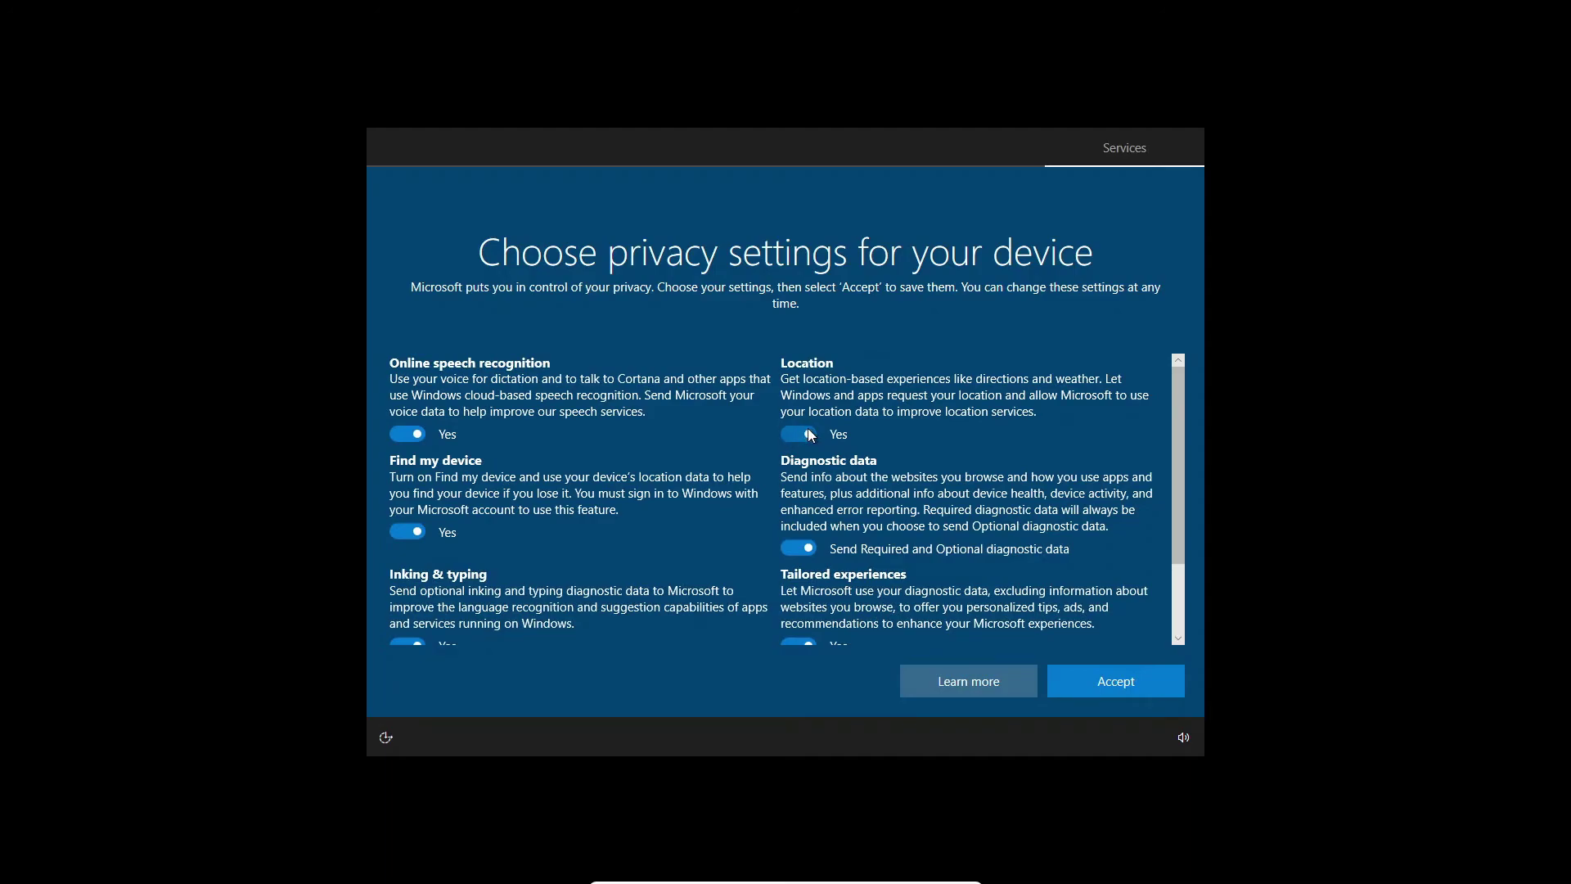
{"action": "left_click", "coordinate": [810, 434]}
{"action": "left_click", "coordinate": [813, 423]}
{"action": "scroll", "coordinate": [646, 552], "scroll_direction": "down", "scroll_amount": 1}
{"action": "scroll", "coordinate": [645, 550], "scroll_direction": "up", "scroll_amount": 1}
{"action": "scroll", "coordinate": [999, 504], "scroll_direction": "down", "scroll_amount": 2}
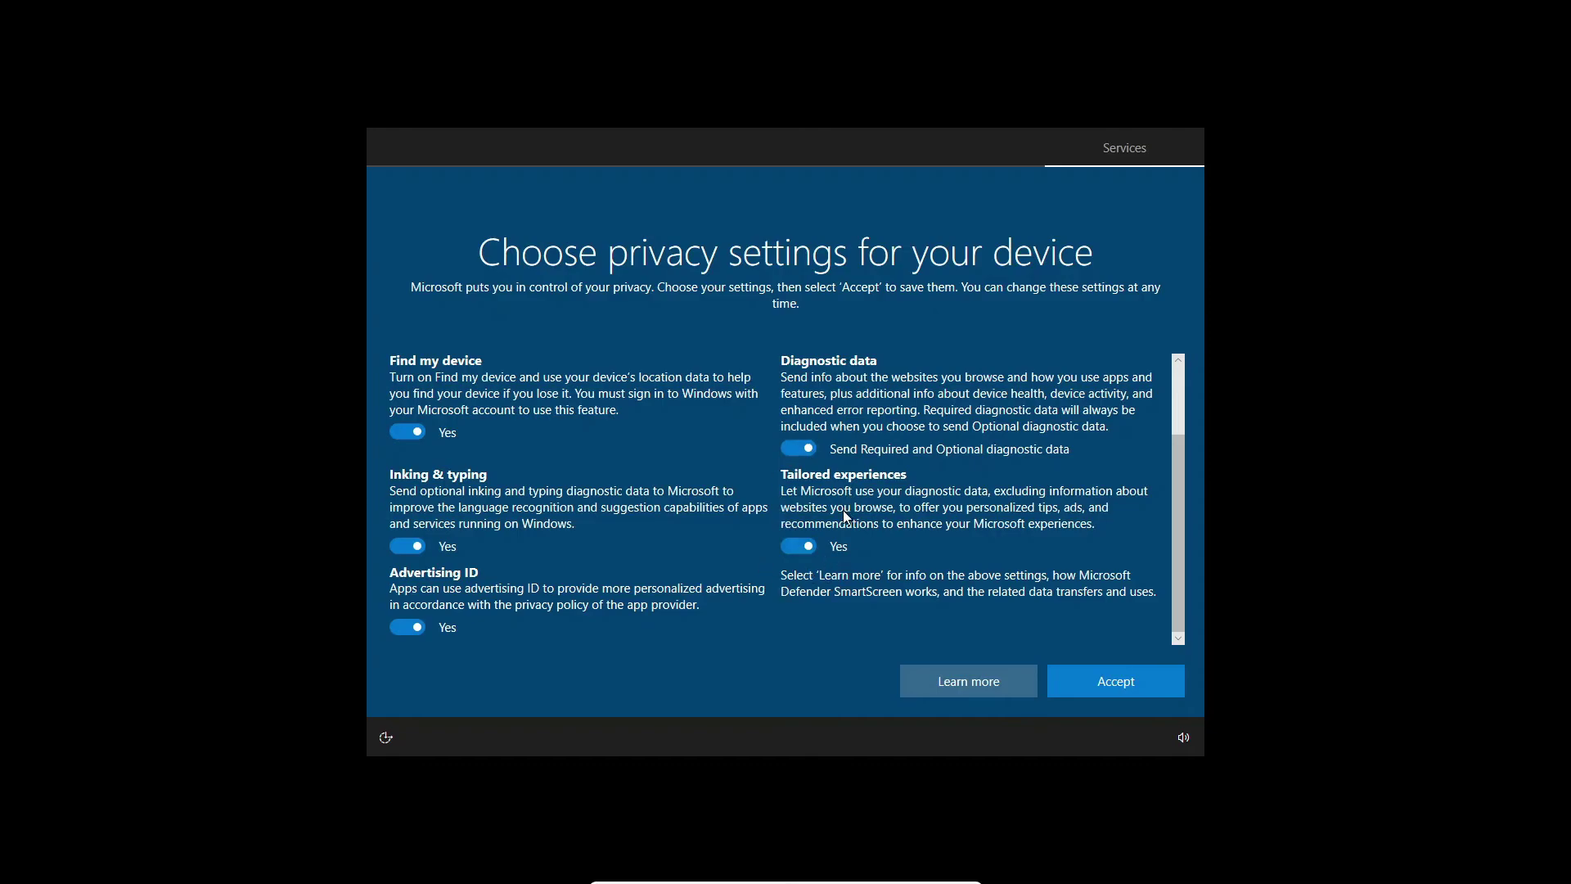
{"action": "scroll", "coordinate": [843, 509], "scroll_direction": "up", "scroll_amount": 3}
{"action": "scroll", "coordinate": [736, 573], "scroll_direction": "down", "scroll_amount": 3}
Accept the default privacy settings and choose Not now for Cortana.
{"action": "left_click", "coordinate": [1117, 693]}
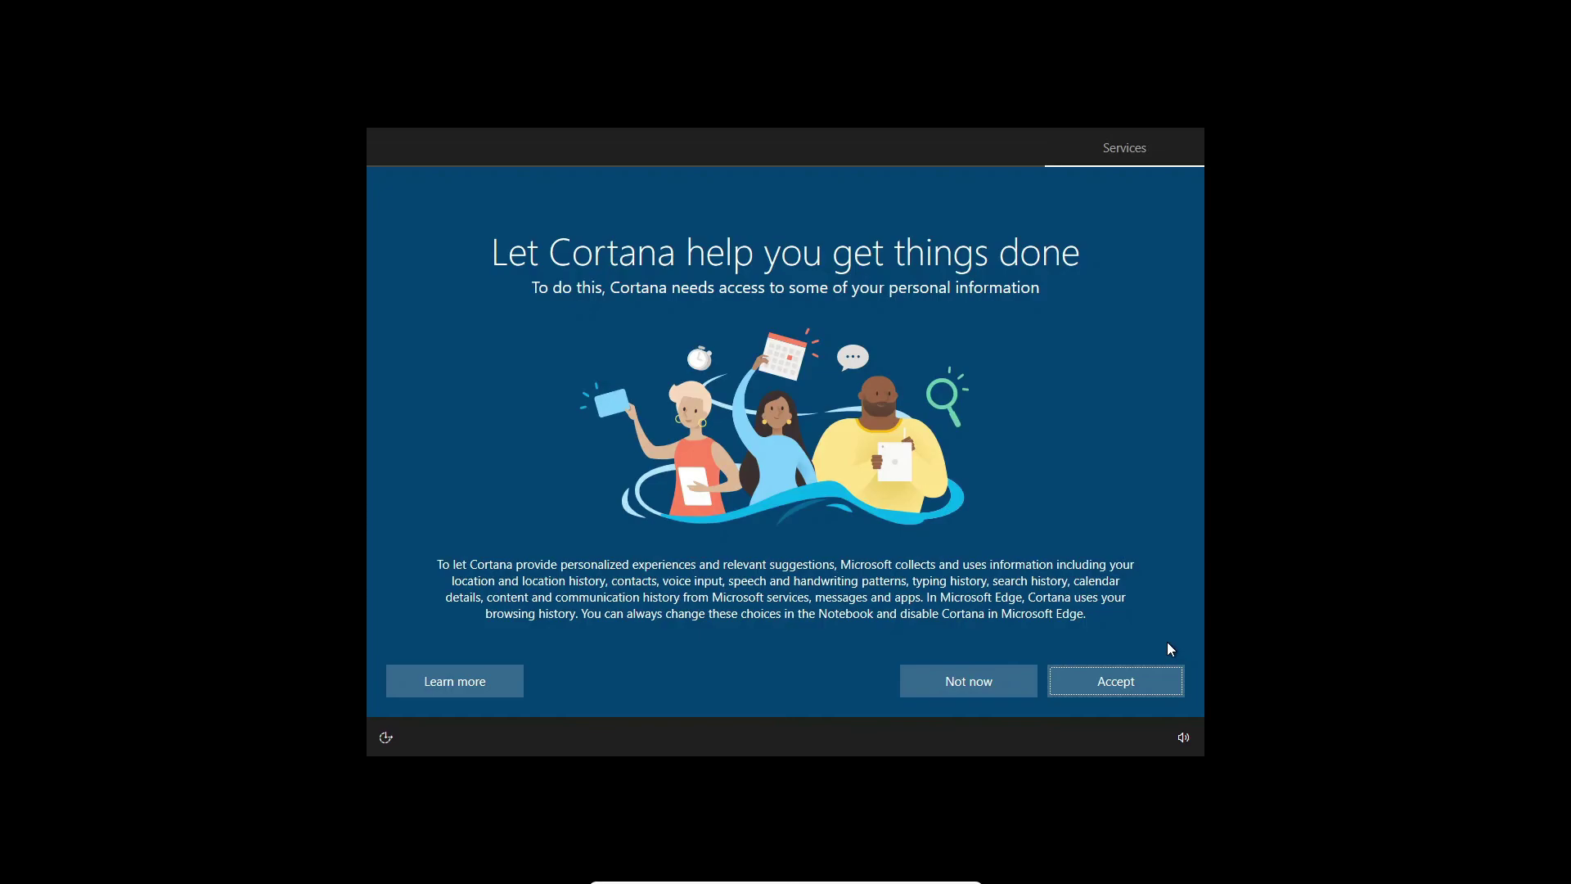
{"action": "left_click", "coordinate": [974, 681]}
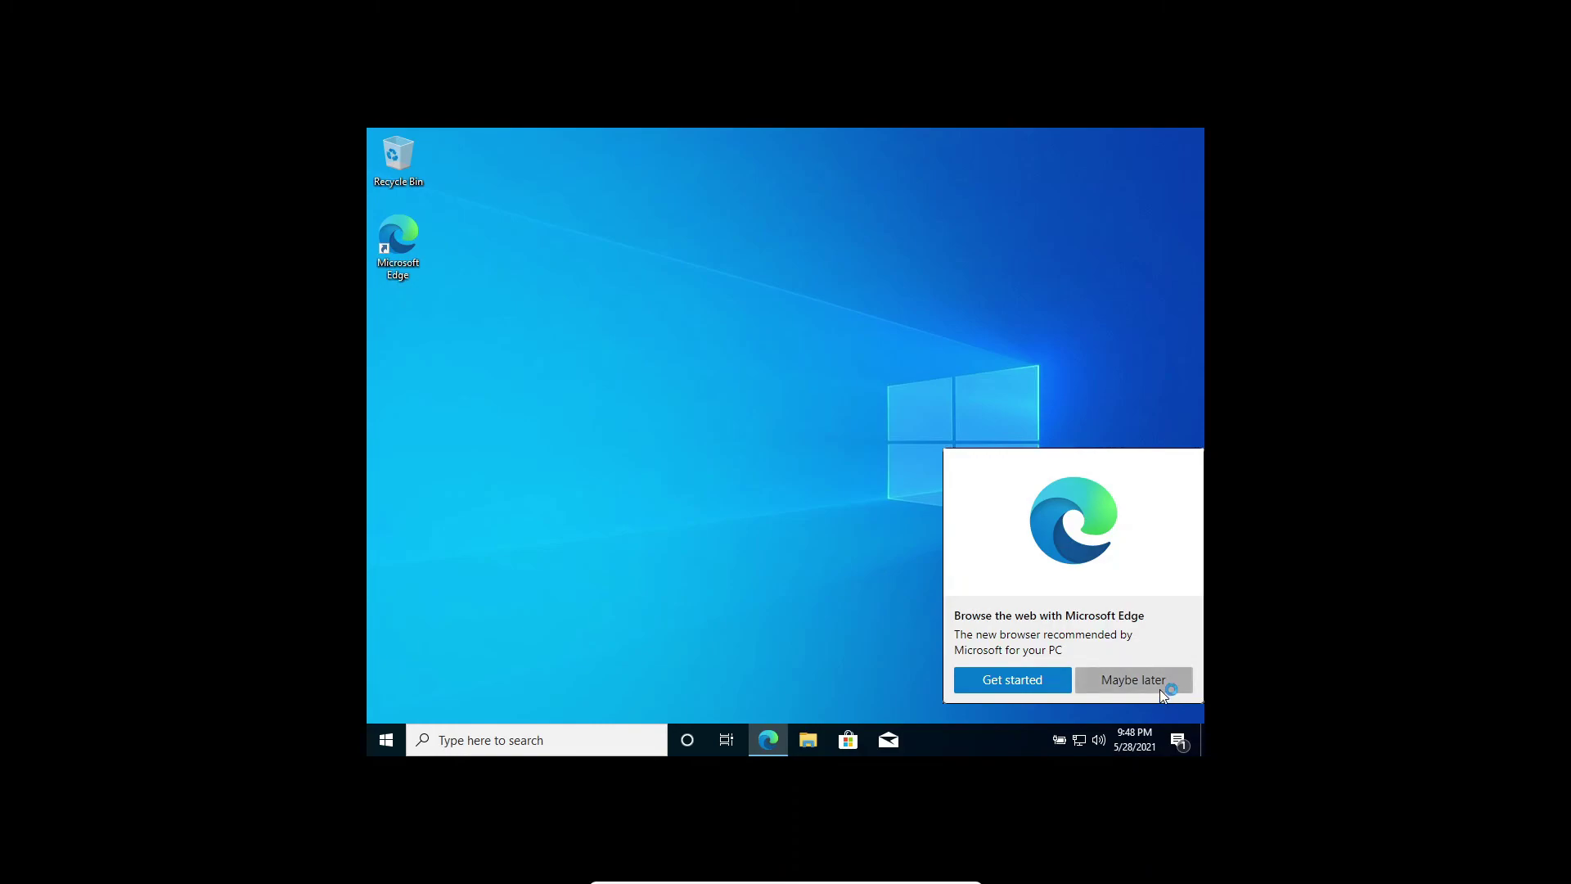
Choose Maybe later on the Edge prompt and No for network discovery.
{"action": "left_click", "coordinate": [1133, 680]}
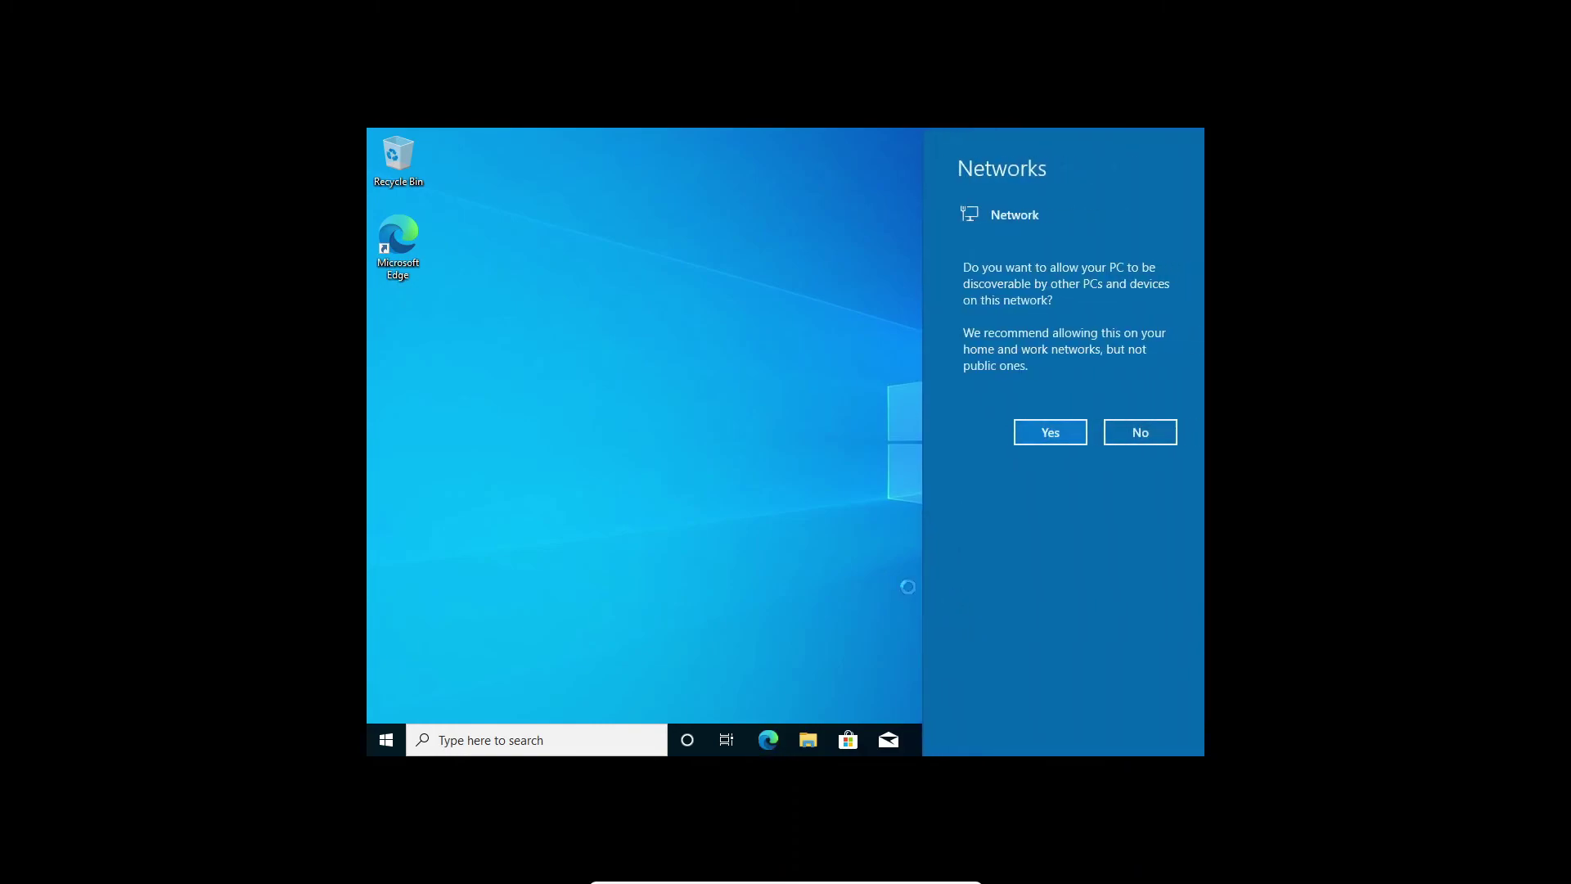
{"action": "left_click", "coordinate": [1126, 437]}
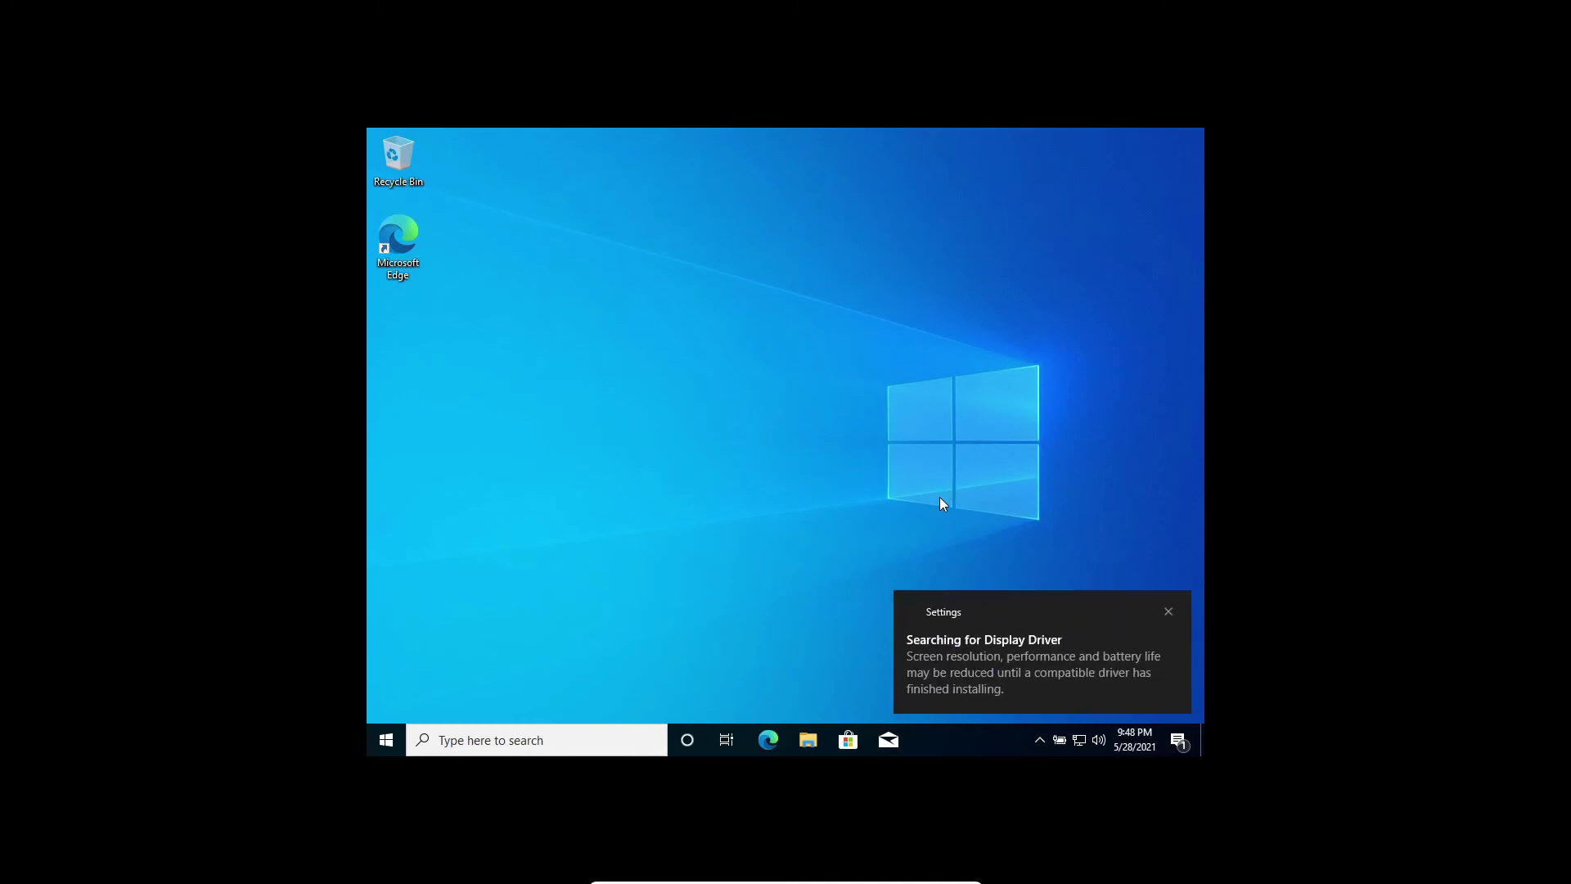
Close the 'Searching for Display Driver' and 'Setting up a device' notifications.
{"action": "left_click", "coordinate": [1173, 610]}
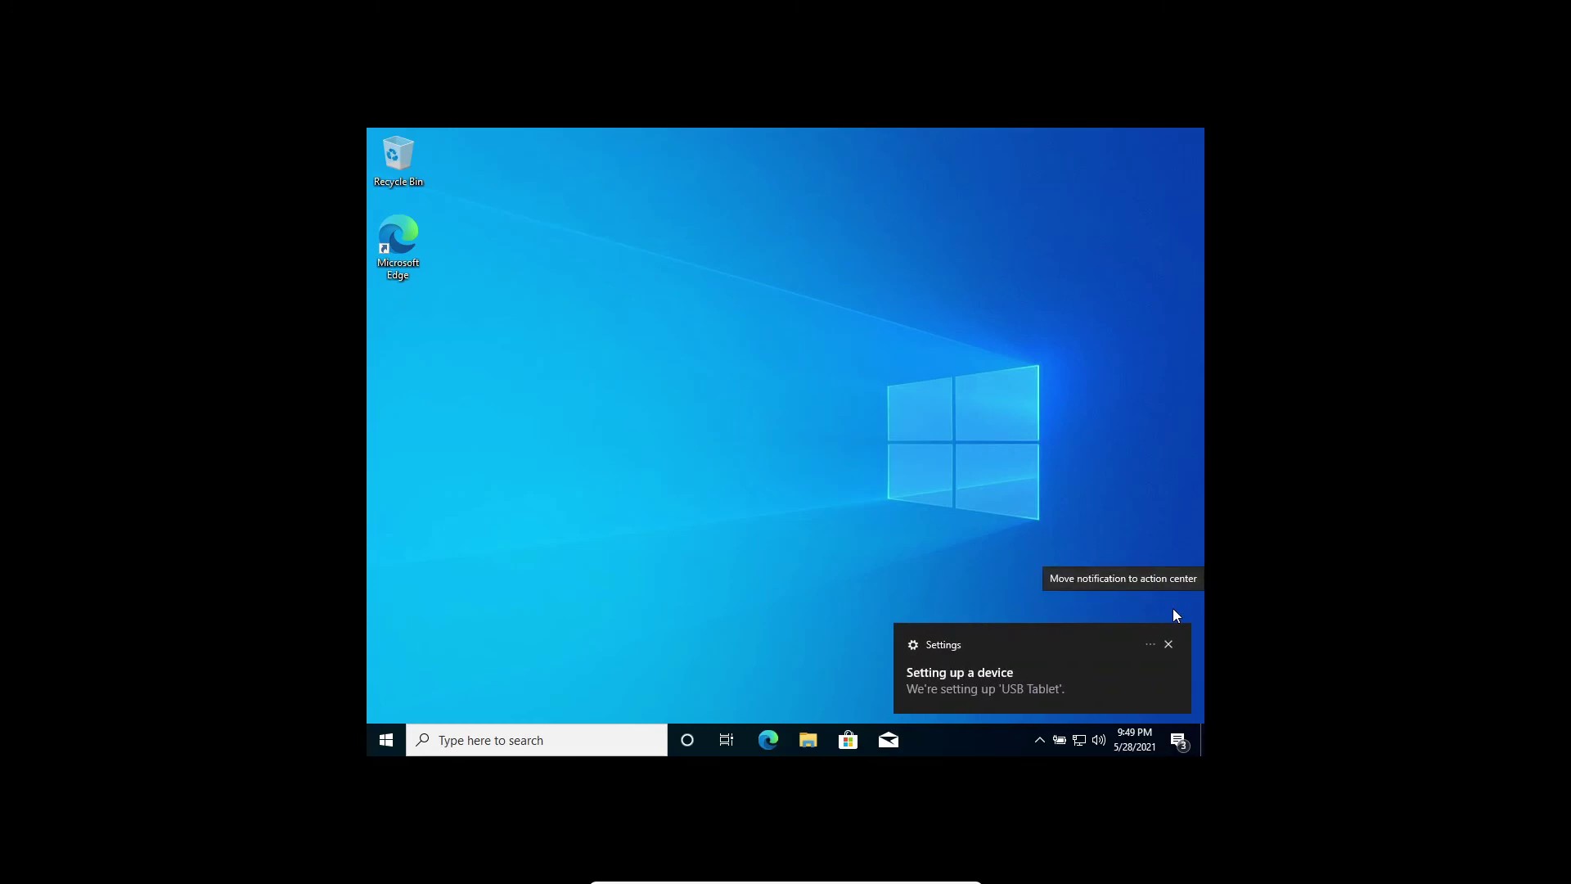
{"action": "left_click", "coordinate": [1170, 643]}
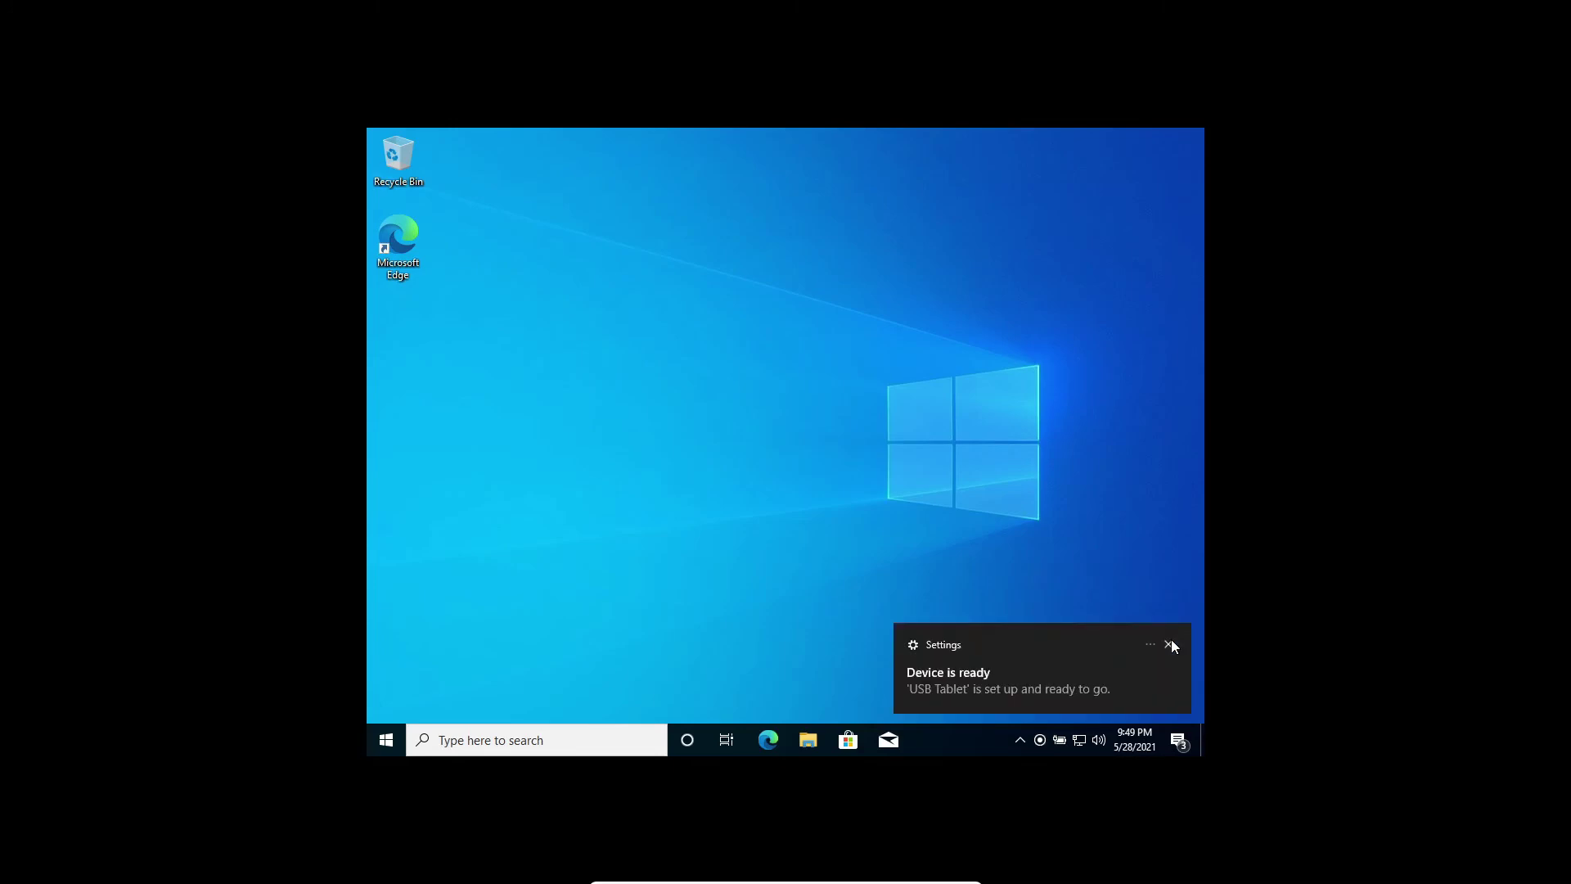